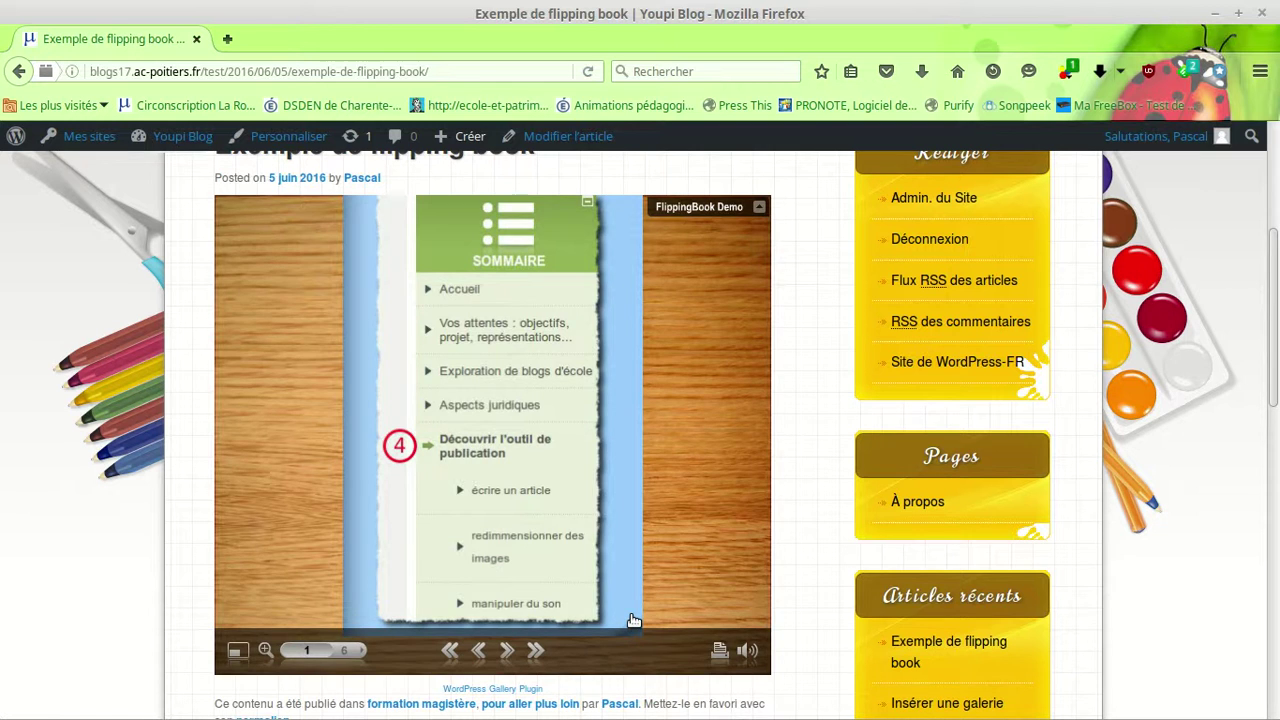
# Page through the flipping book embedded in the article, from its first page to page 6
pyautogui.click(632, 620)
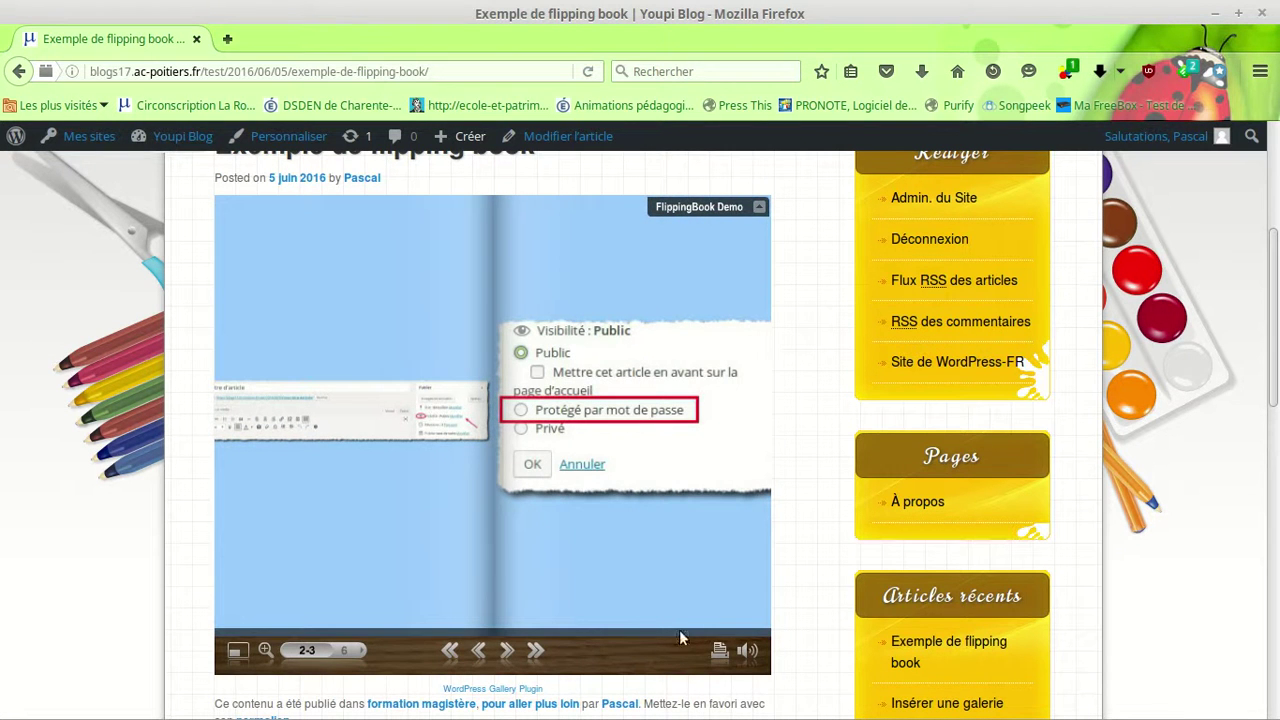
pyautogui.click(765, 632)
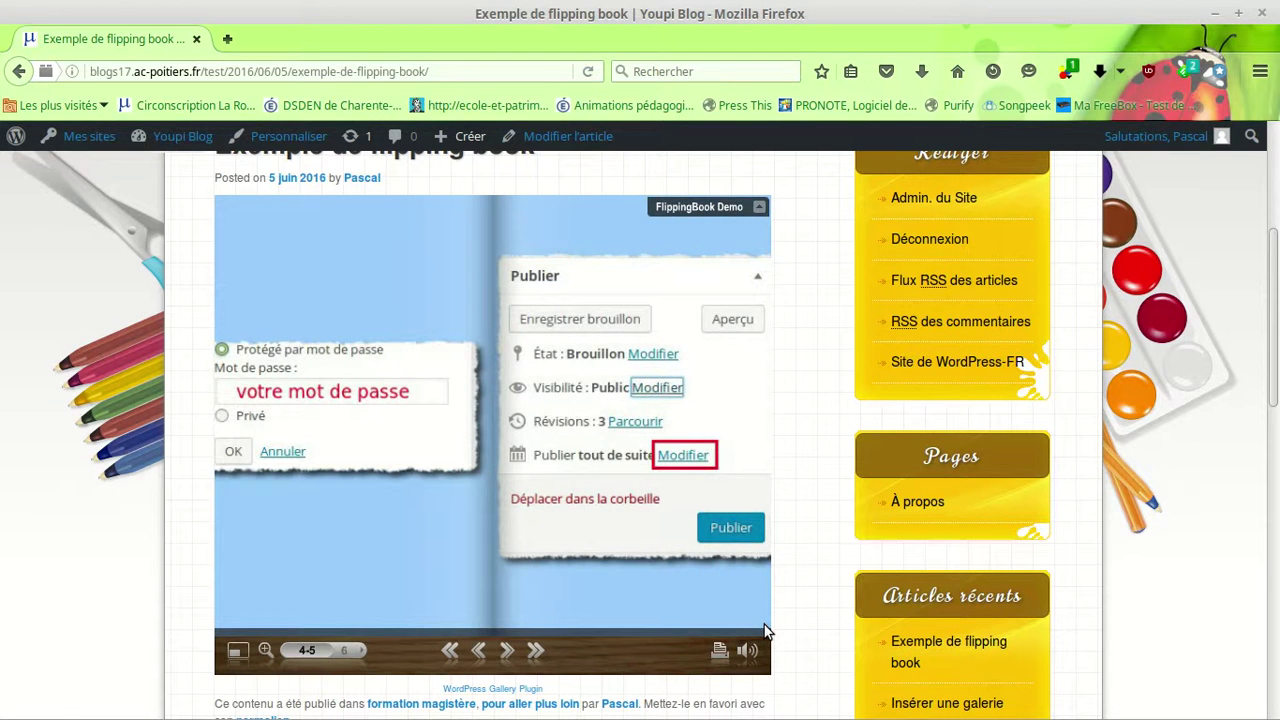
pyautogui.click(765, 632)
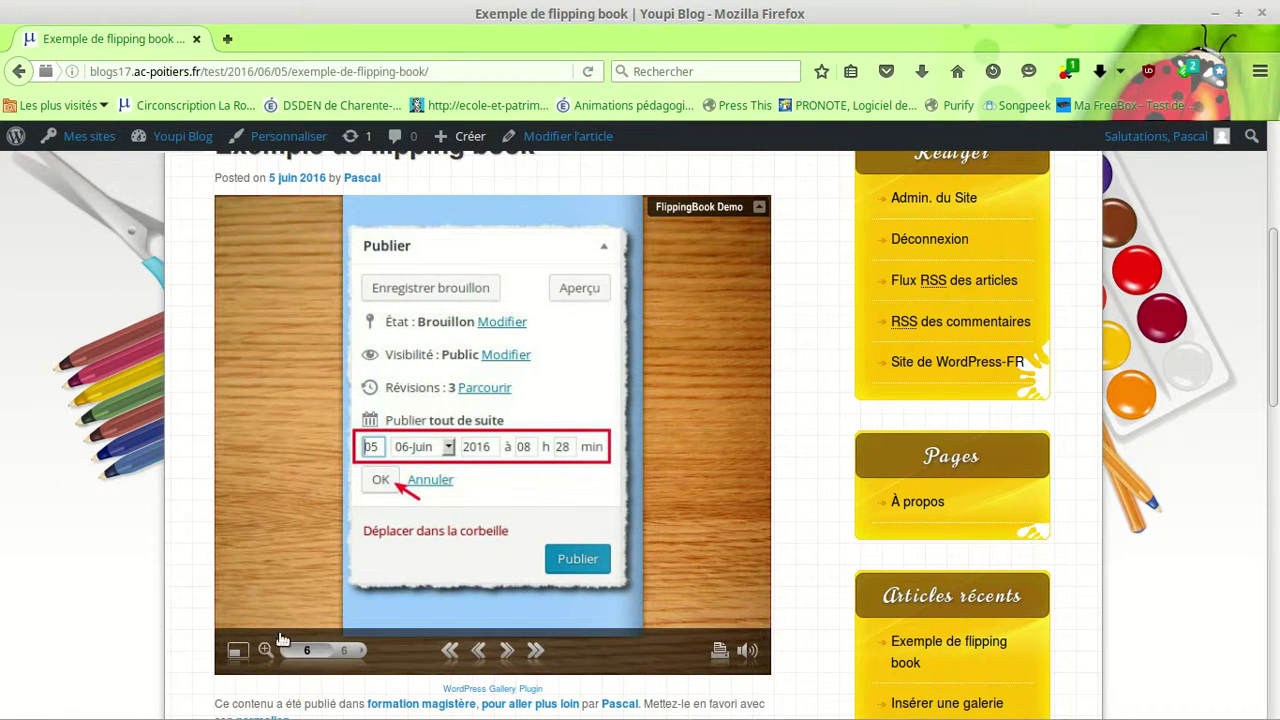
# Show the flipping book in full screen, return to its first page and leaf through to page 6
pyautogui.click(239, 652)
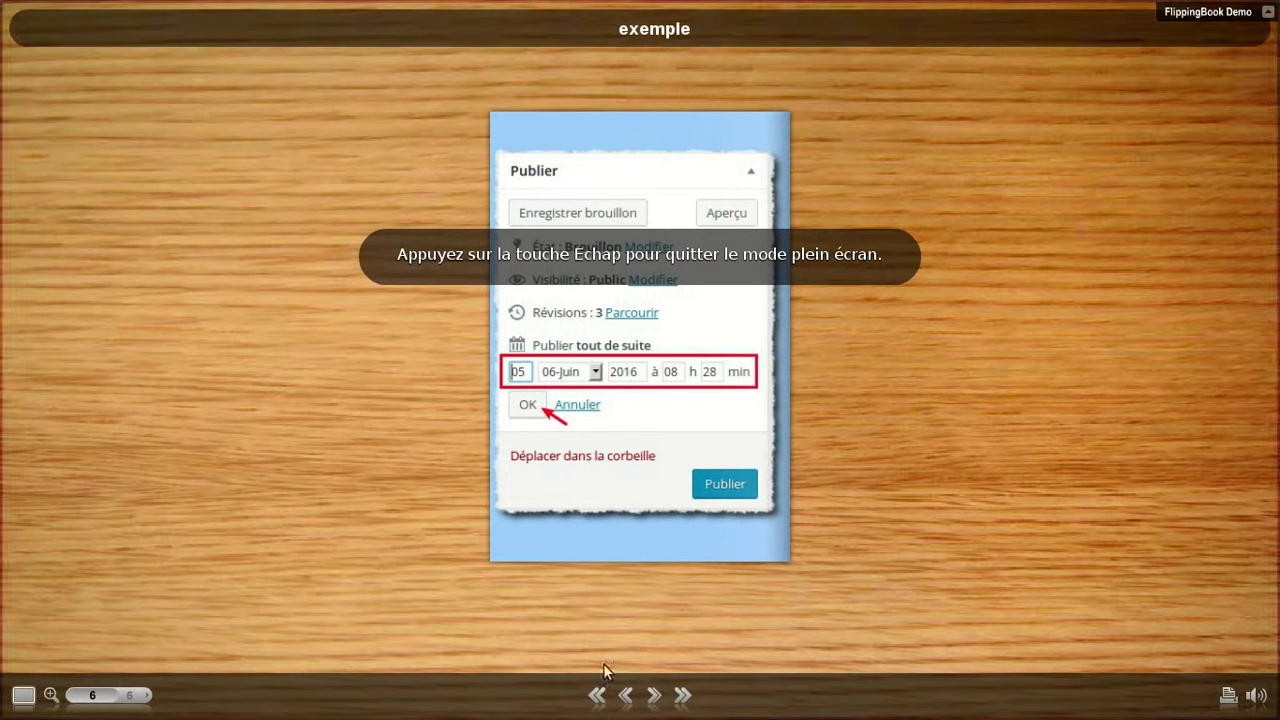
pyautogui.click(597, 696)
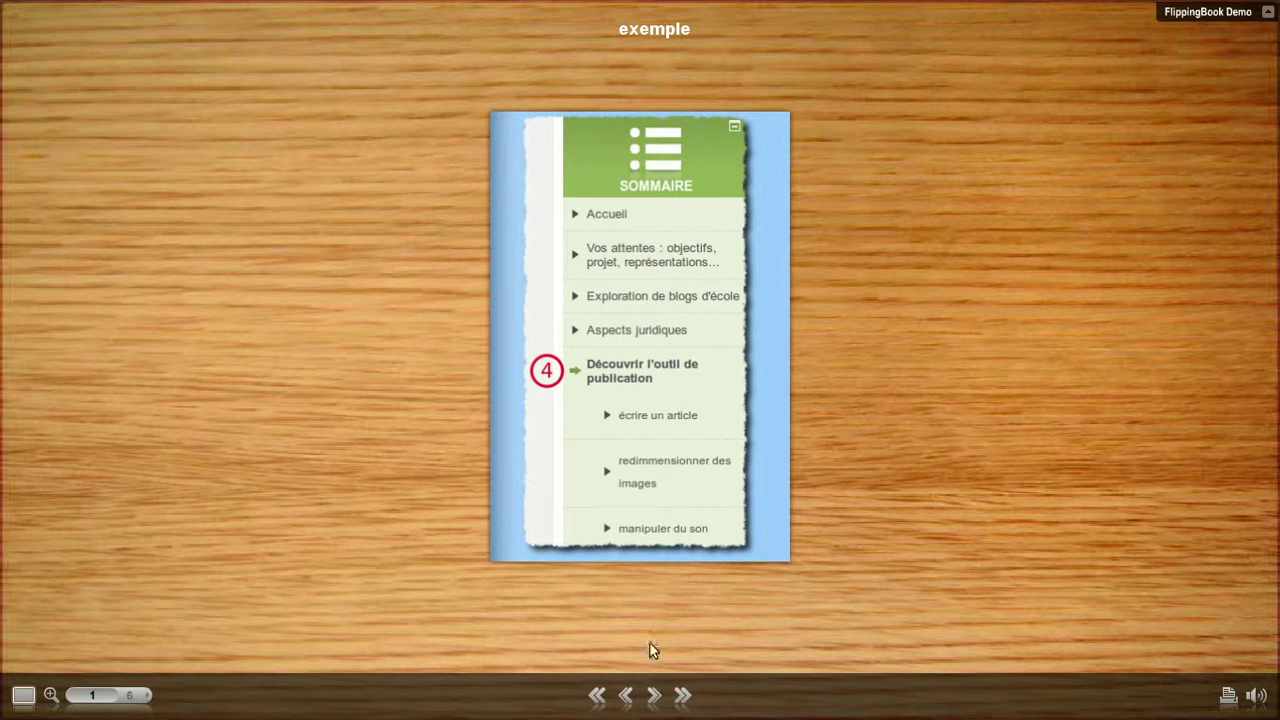
pyautogui.click(782, 556)
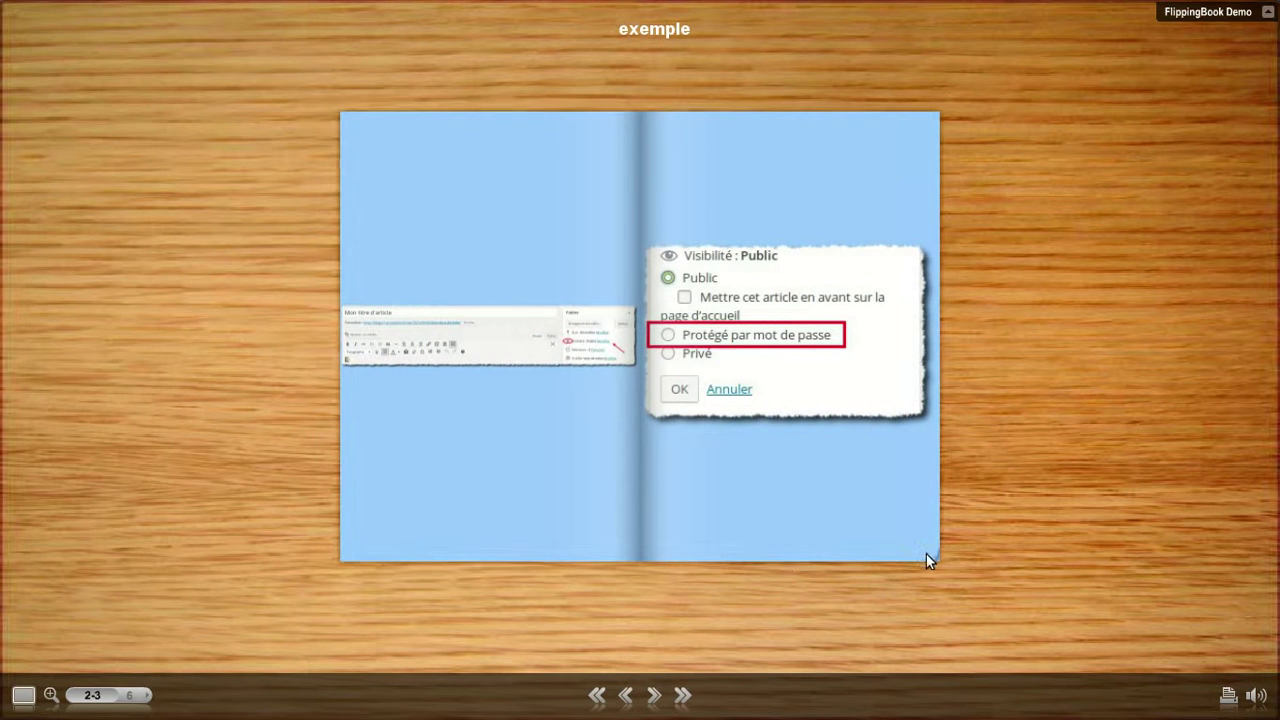
pyautogui.click(926, 553)
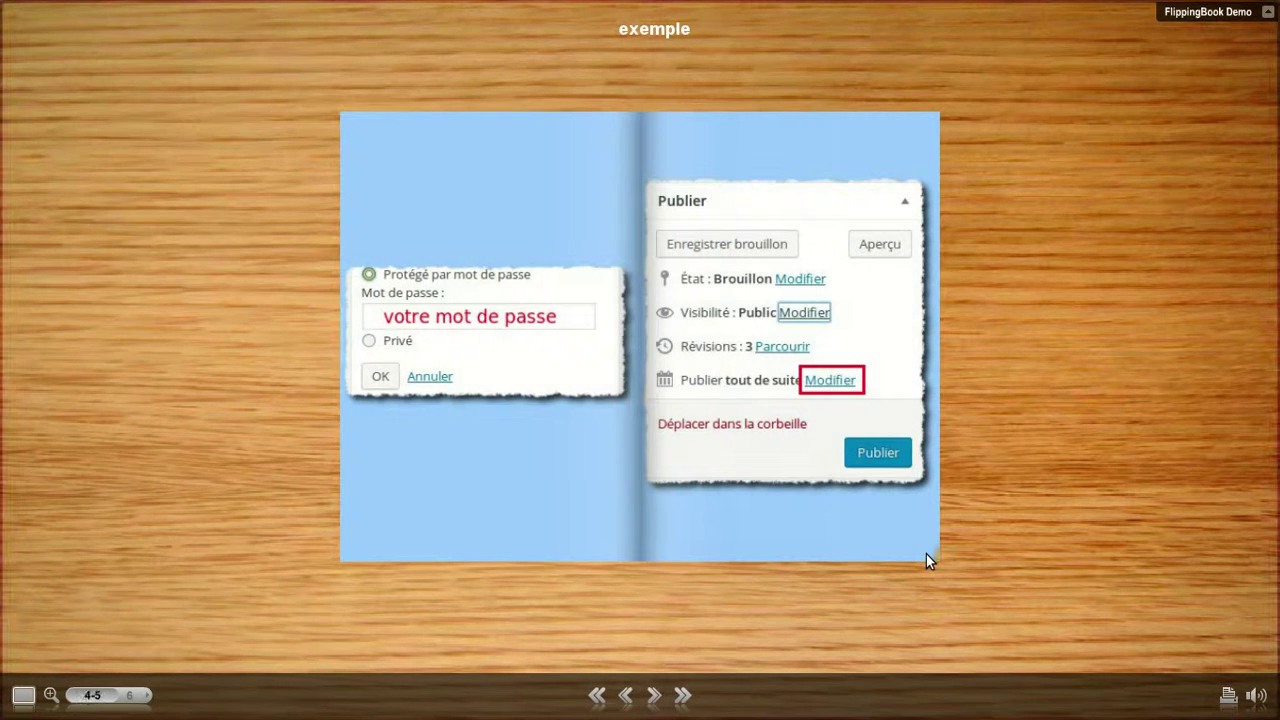
pyautogui.click(926, 561)
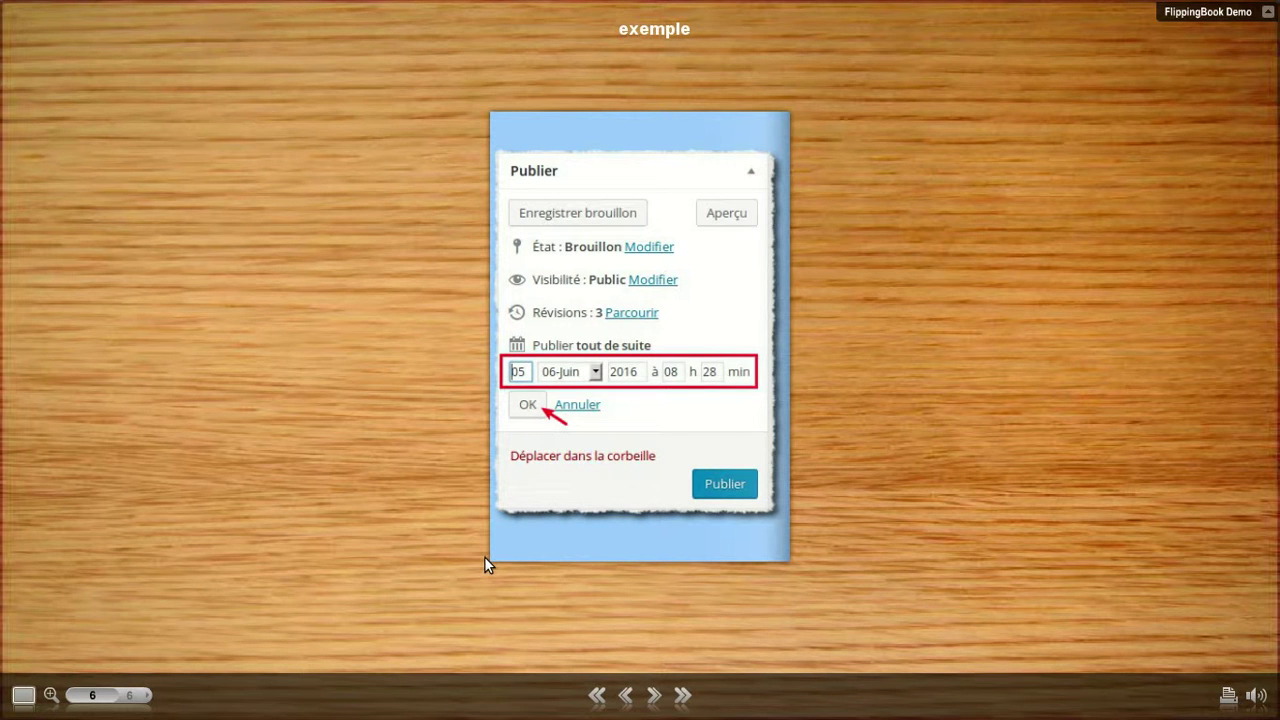
# Go back to the book's start, zoom in and out on pages 2-3, and leave full screen
pyautogui.click(597, 696)
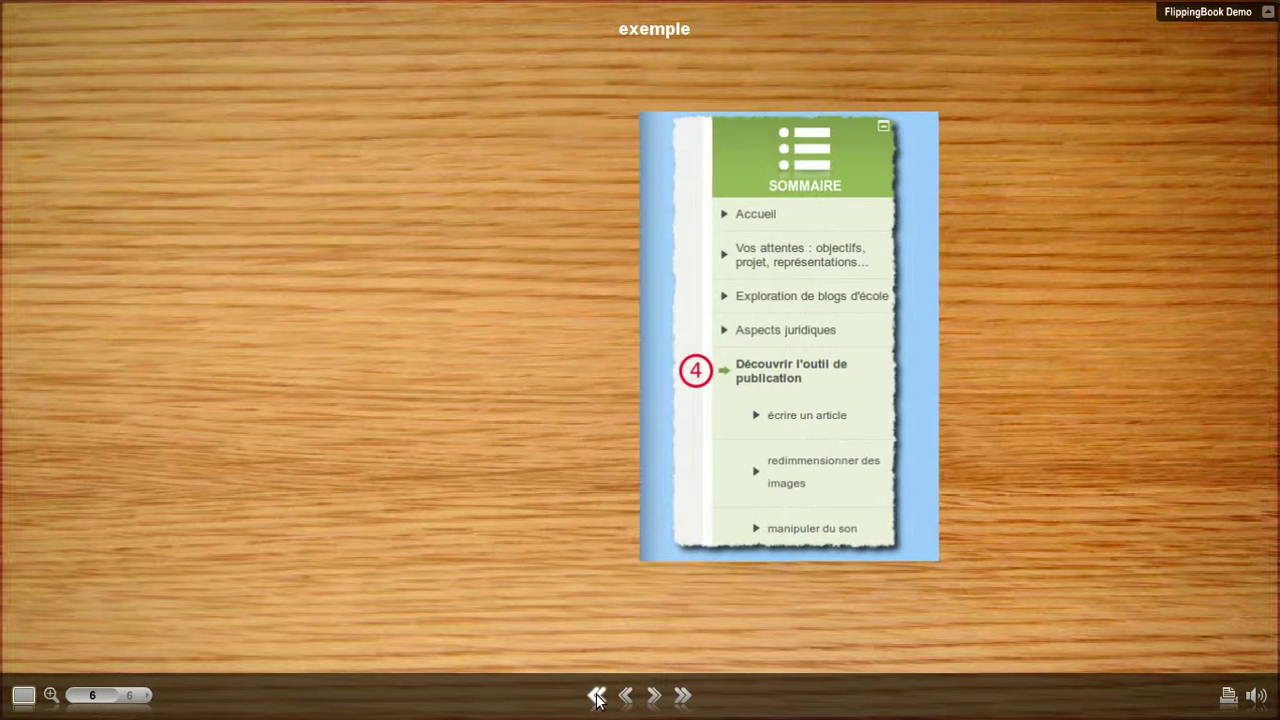
pyautogui.click(654, 696)
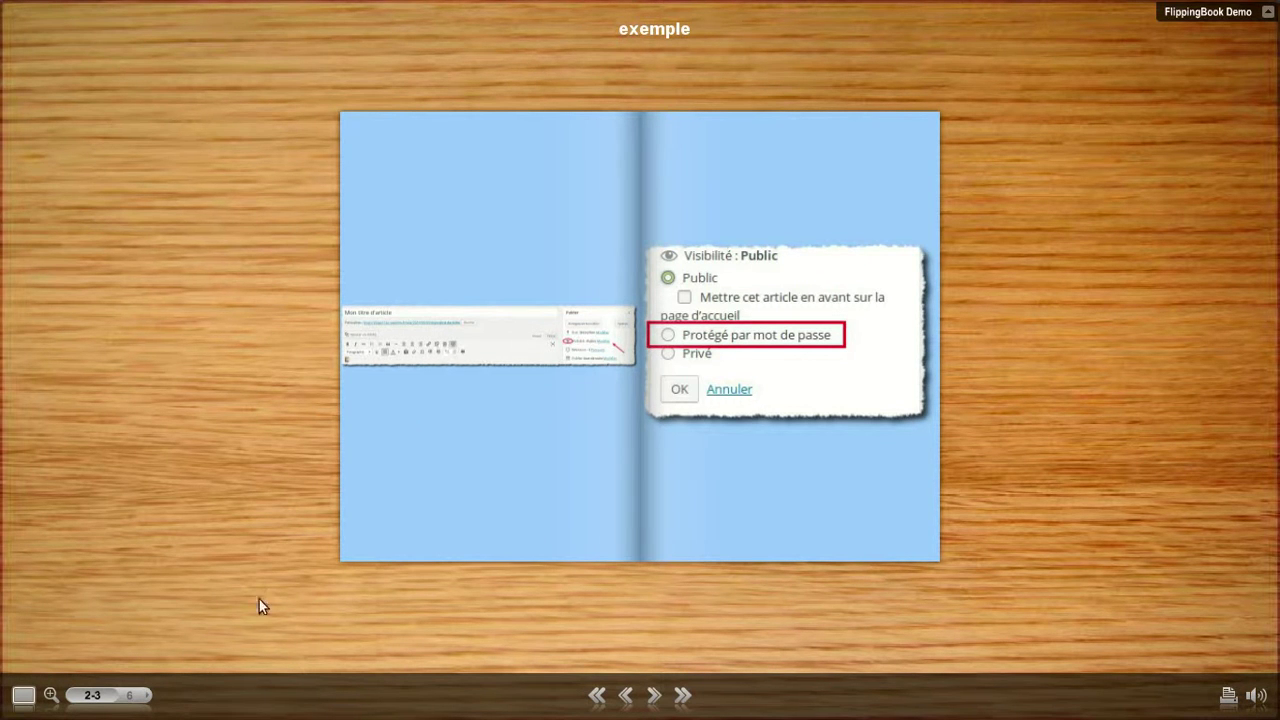
pyautogui.click(49, 694)
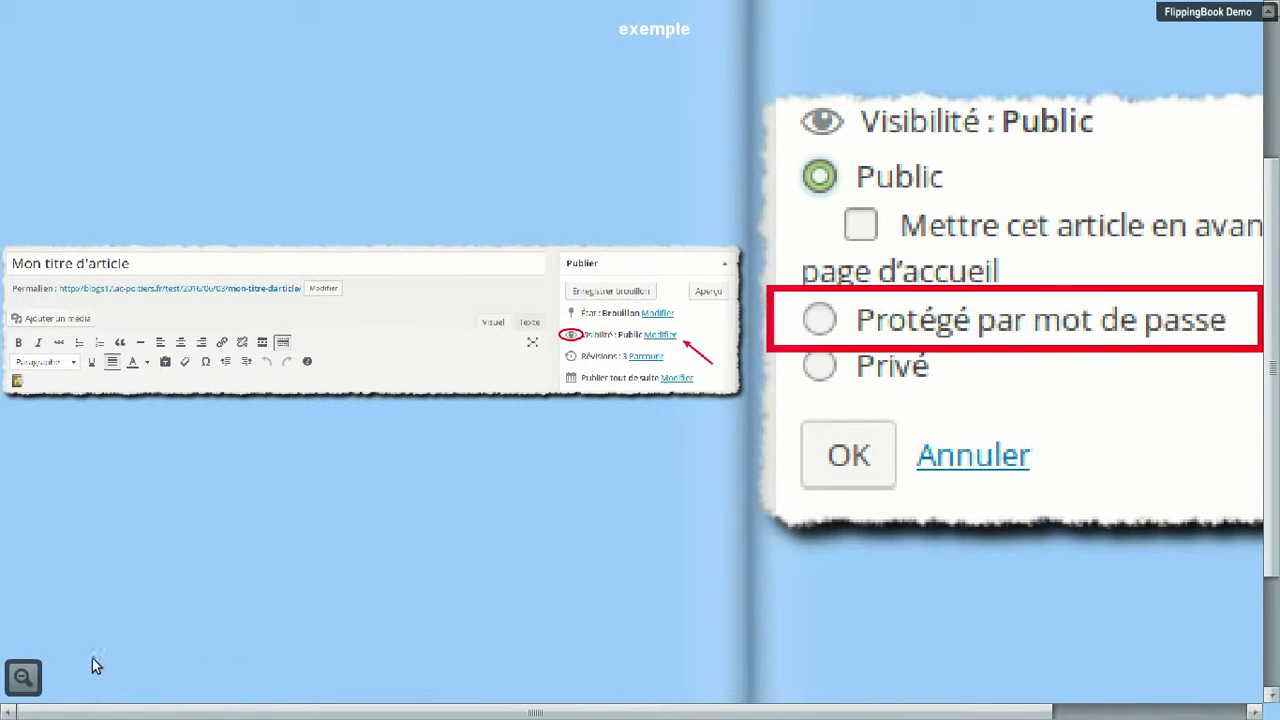
pyautogui.click(24, 677)
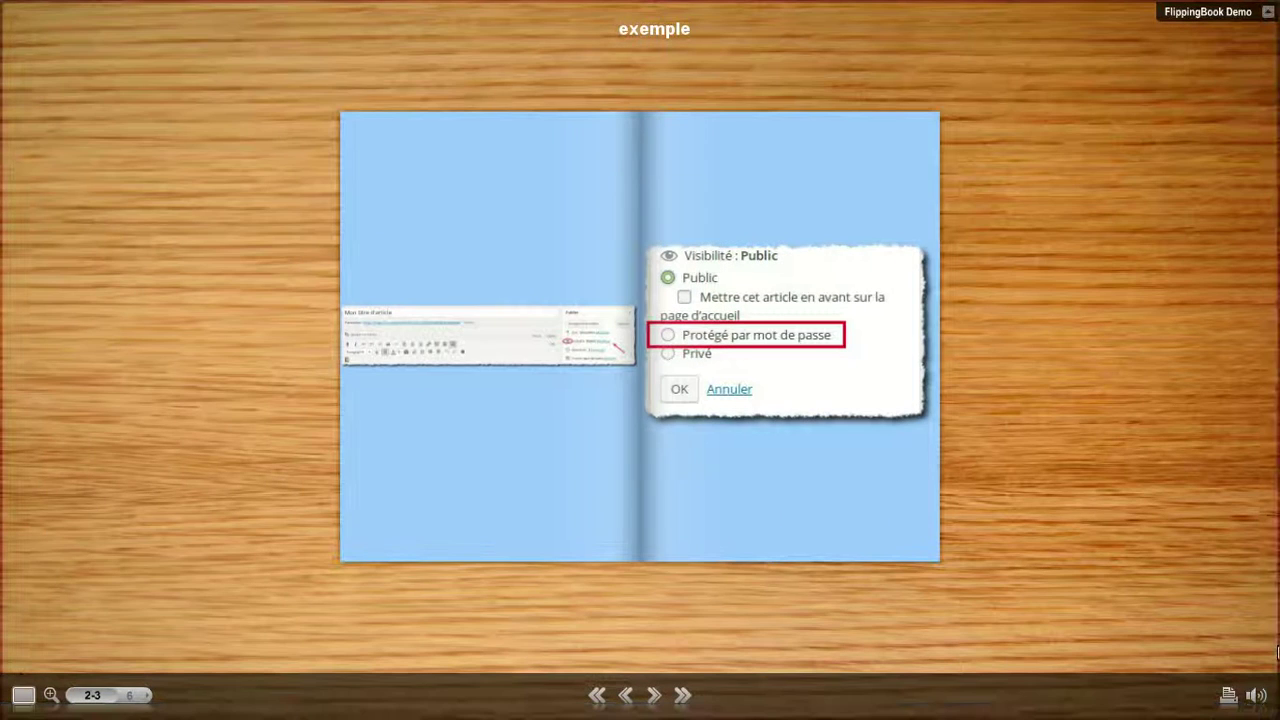
pyautogui.click(23, 694)
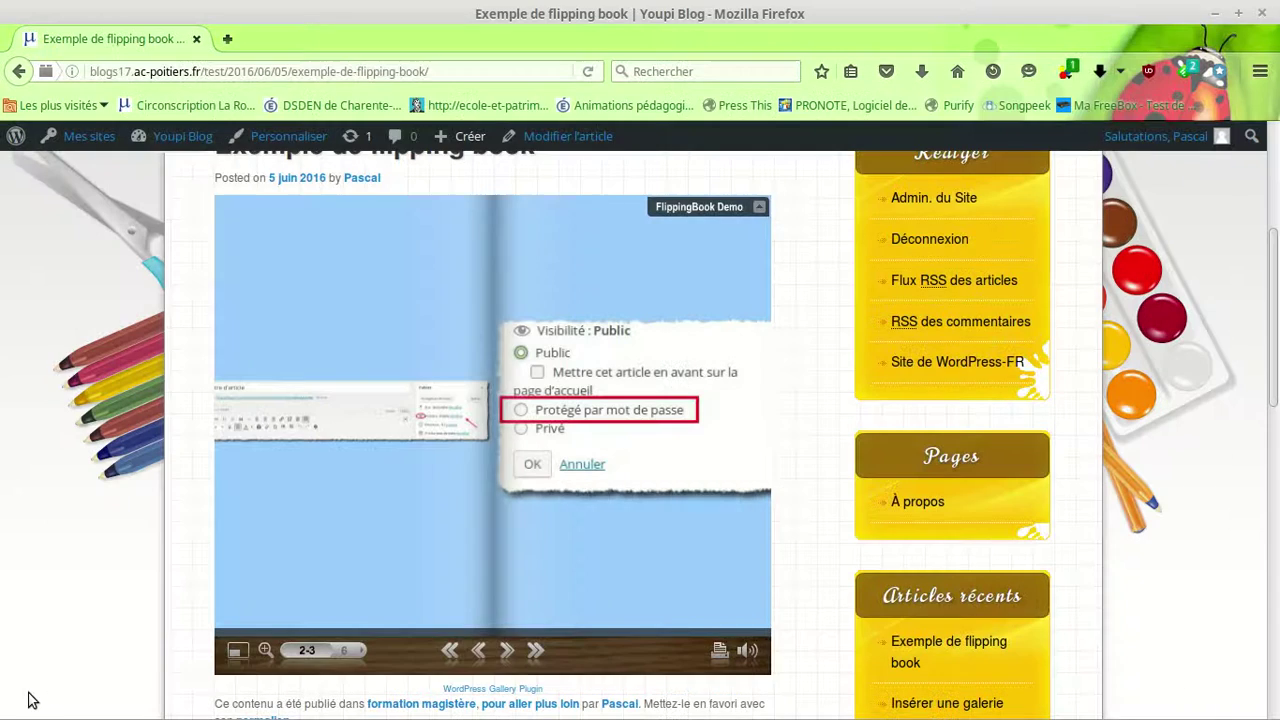
# Open the FlippingBook image galleries in the site administration and create a new gallery named "galerie 2"
pyautogui.scroll(1, 797, 421)
pyautogui.scroll(1, 797, 428)
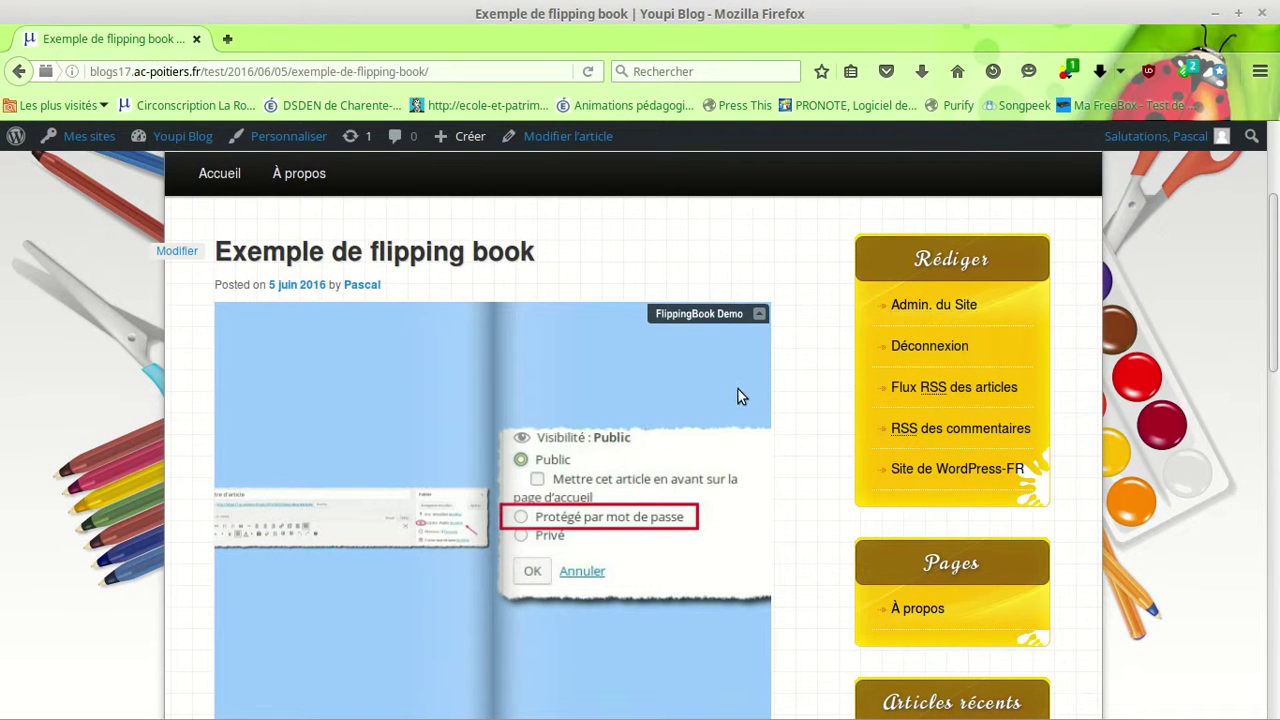
pyautogui.click(921, 305)
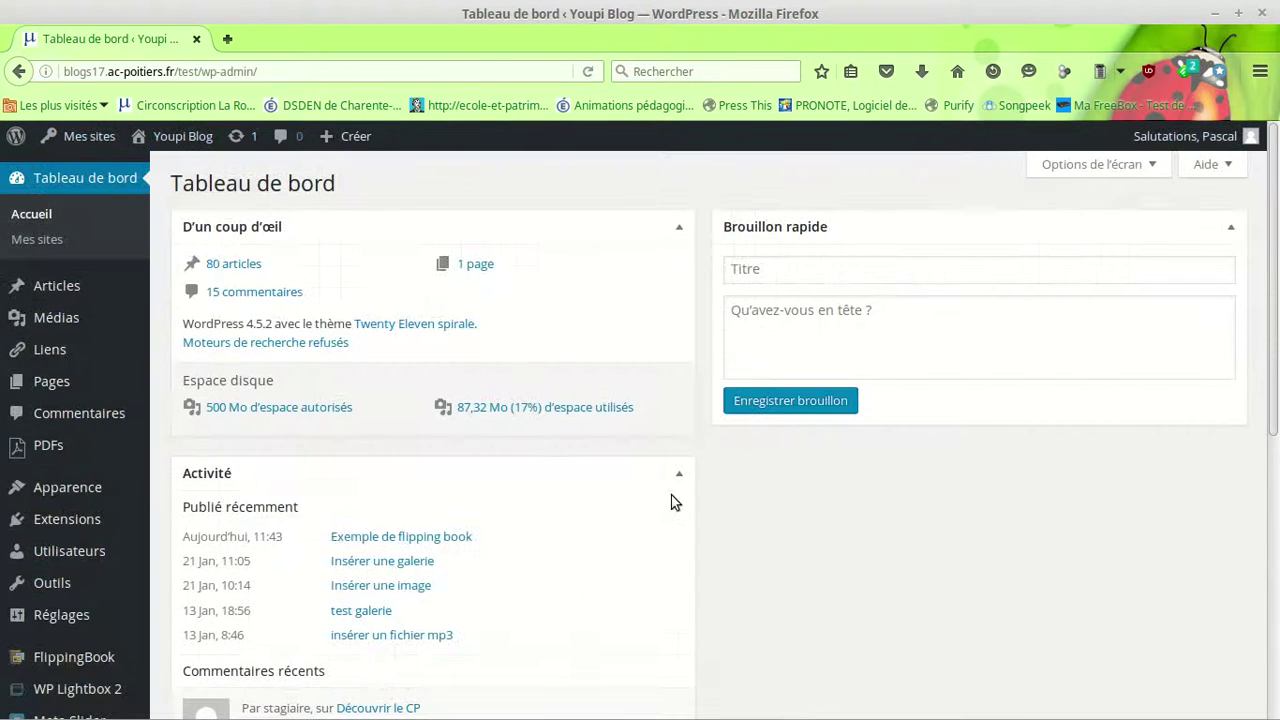
pyautogui.scroll(-2, 583, 519)
pyautogui.moveTo(92, 600)
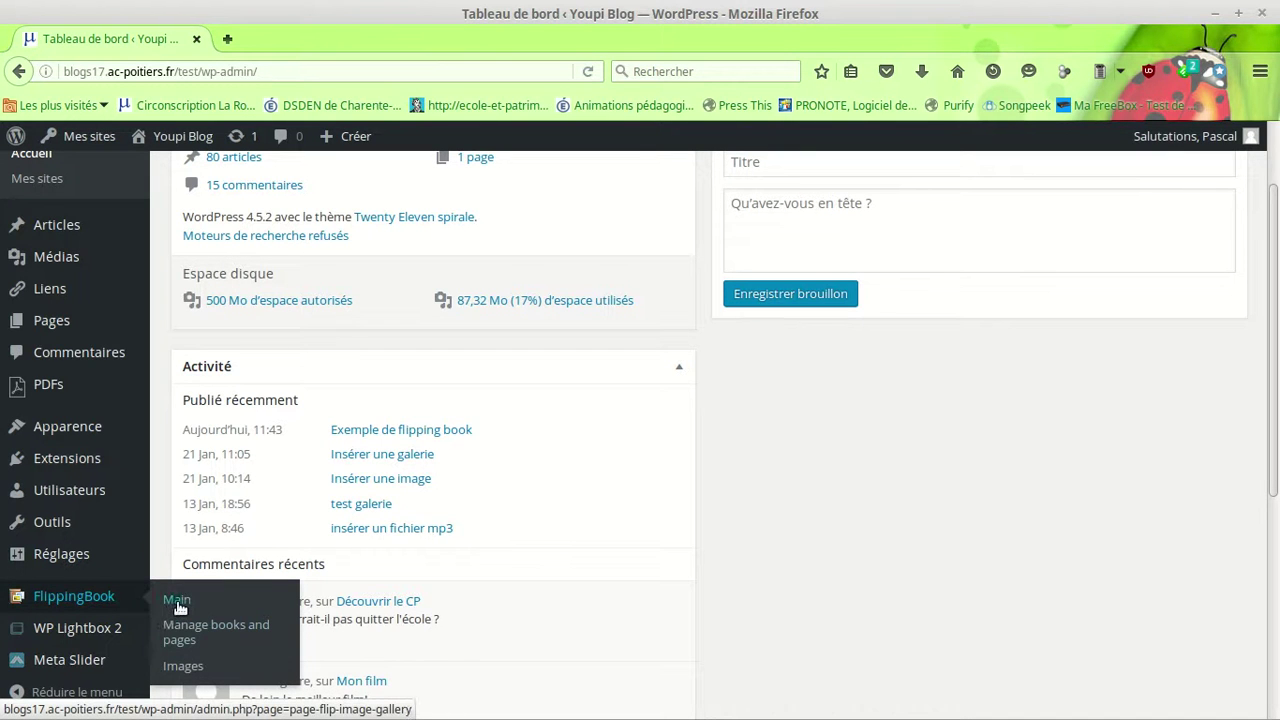
pyautogui.click(184, 667)
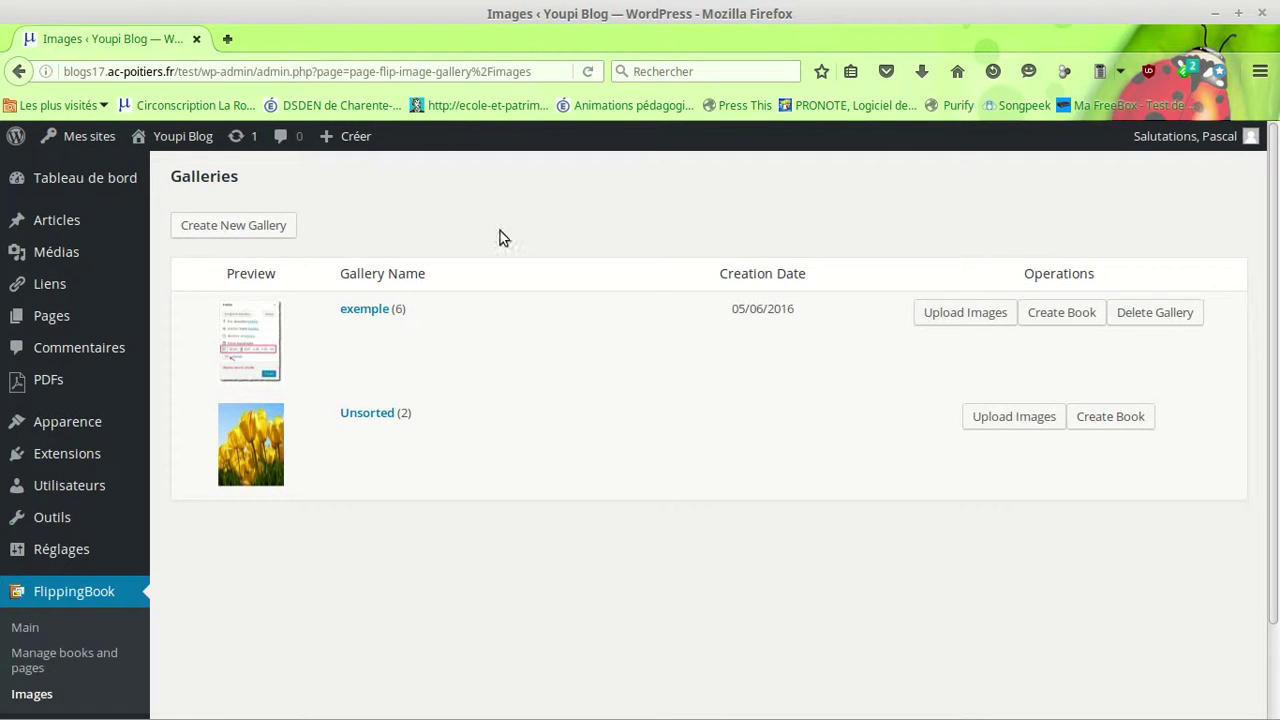
pyautogui.click(274, 228)
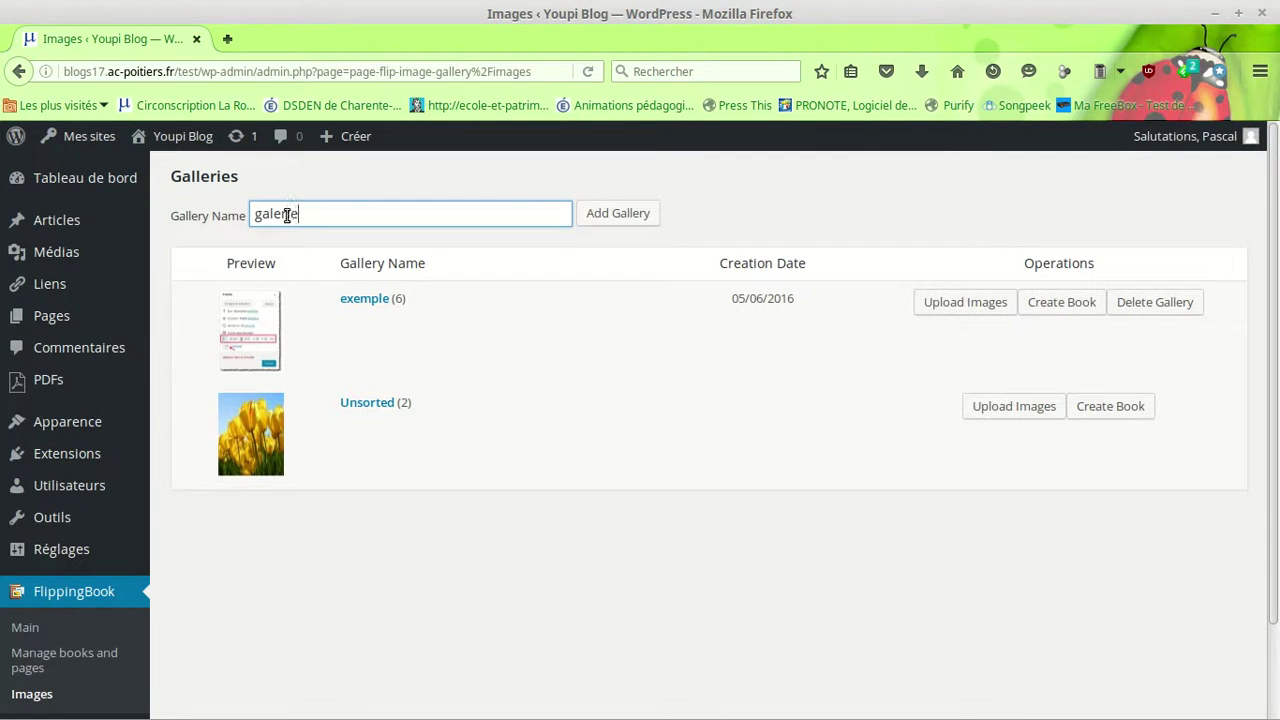
pyautogui.click(602, 218)
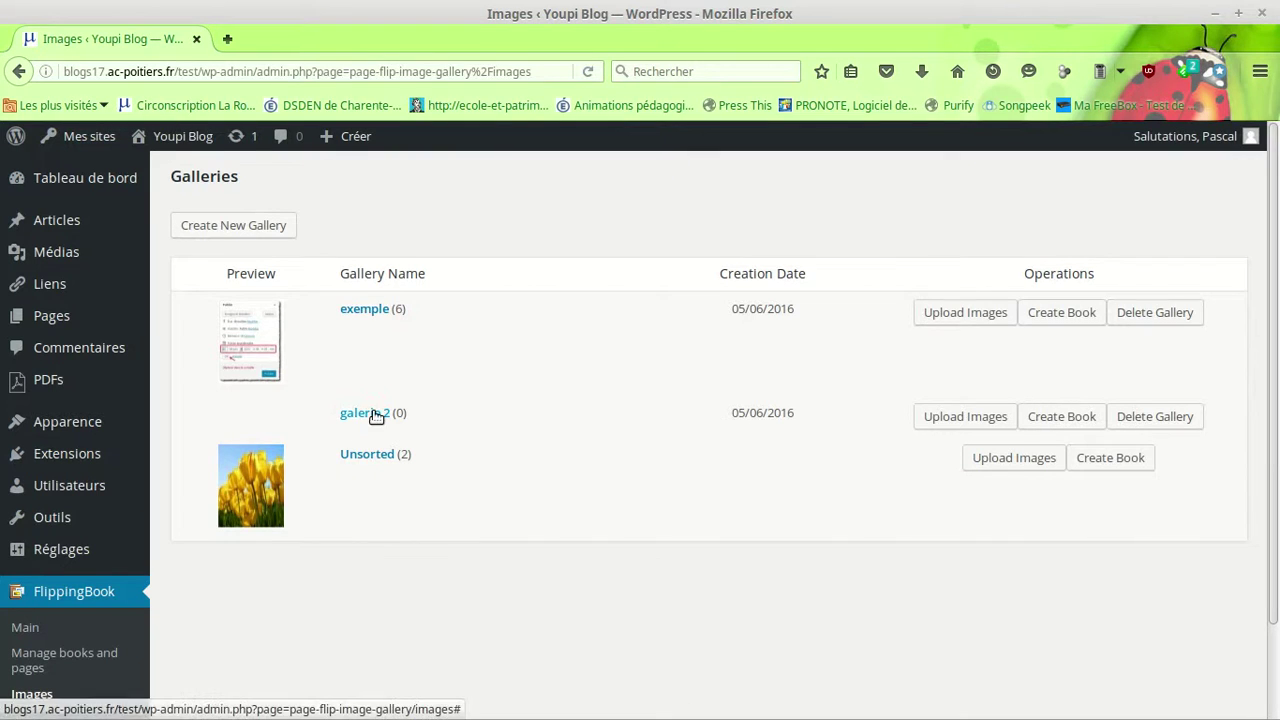
# Upload the five images Sélection_344.png through Sélection_348.png to the galerie 2 gallery with the Flash Uploader
pyautogui.click(957, 420)
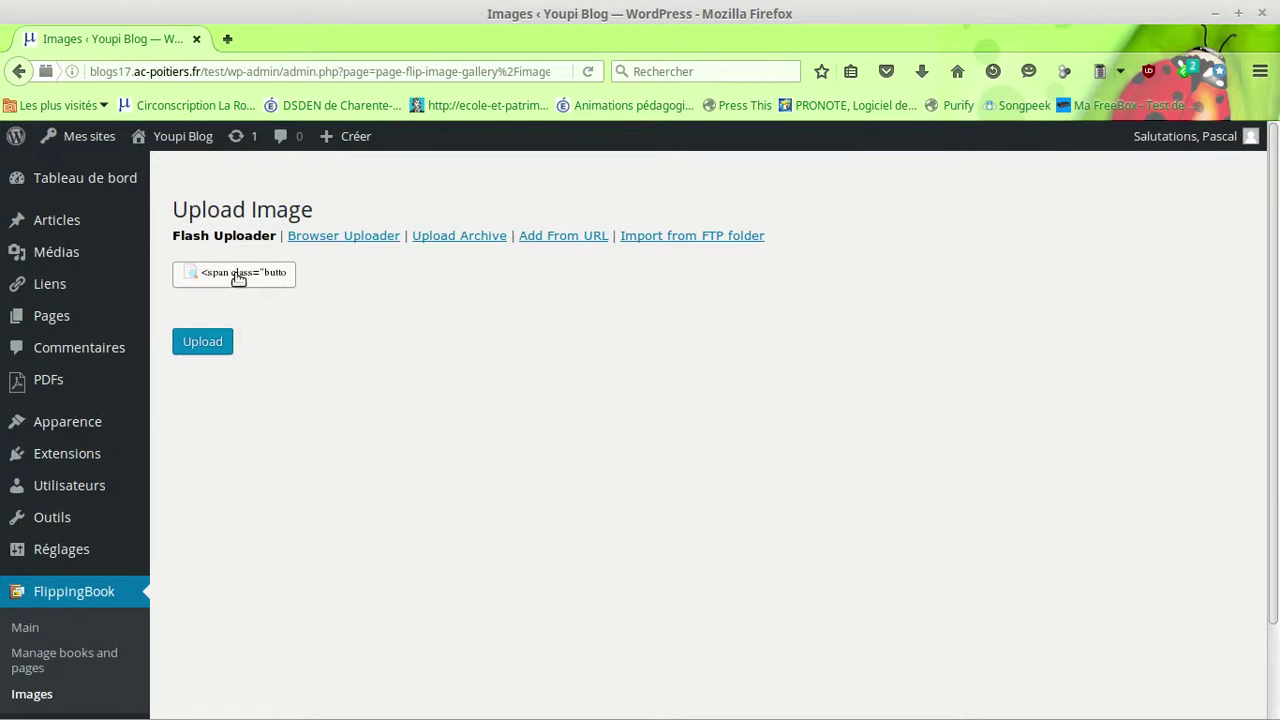
pyautogui.click(238, 279)
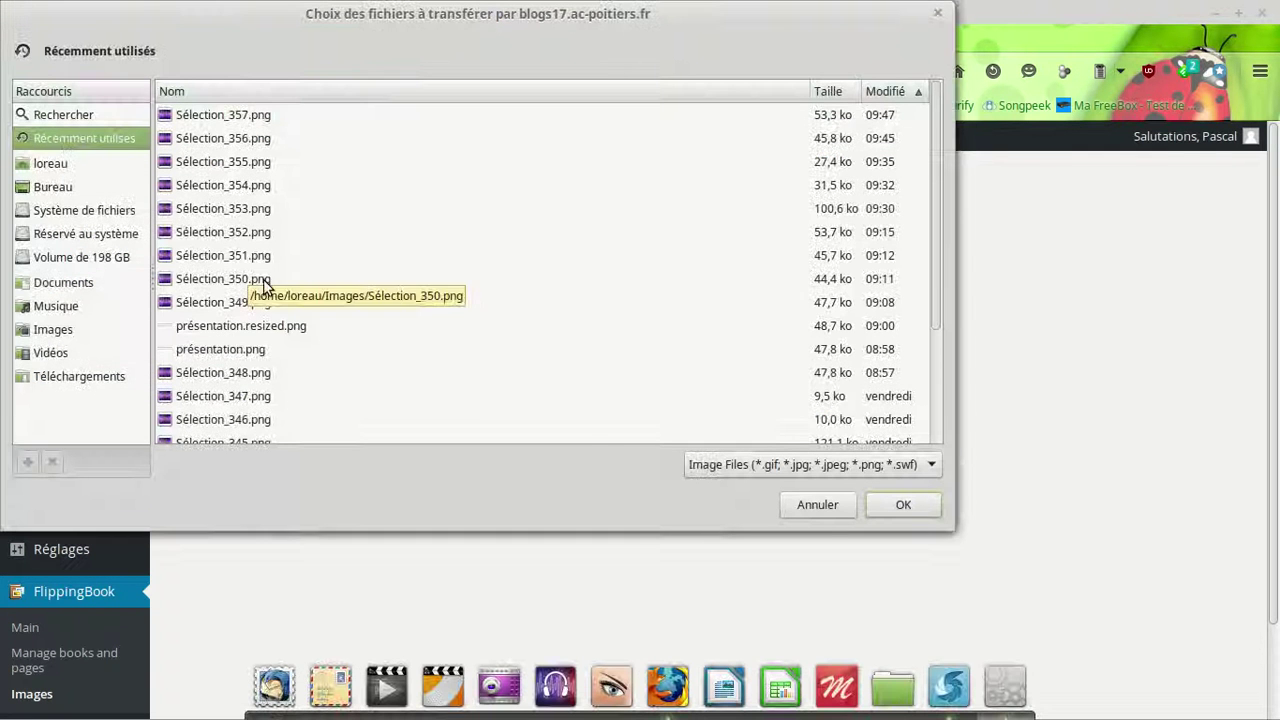
pyautogui.scroll(-3, 377, 297)
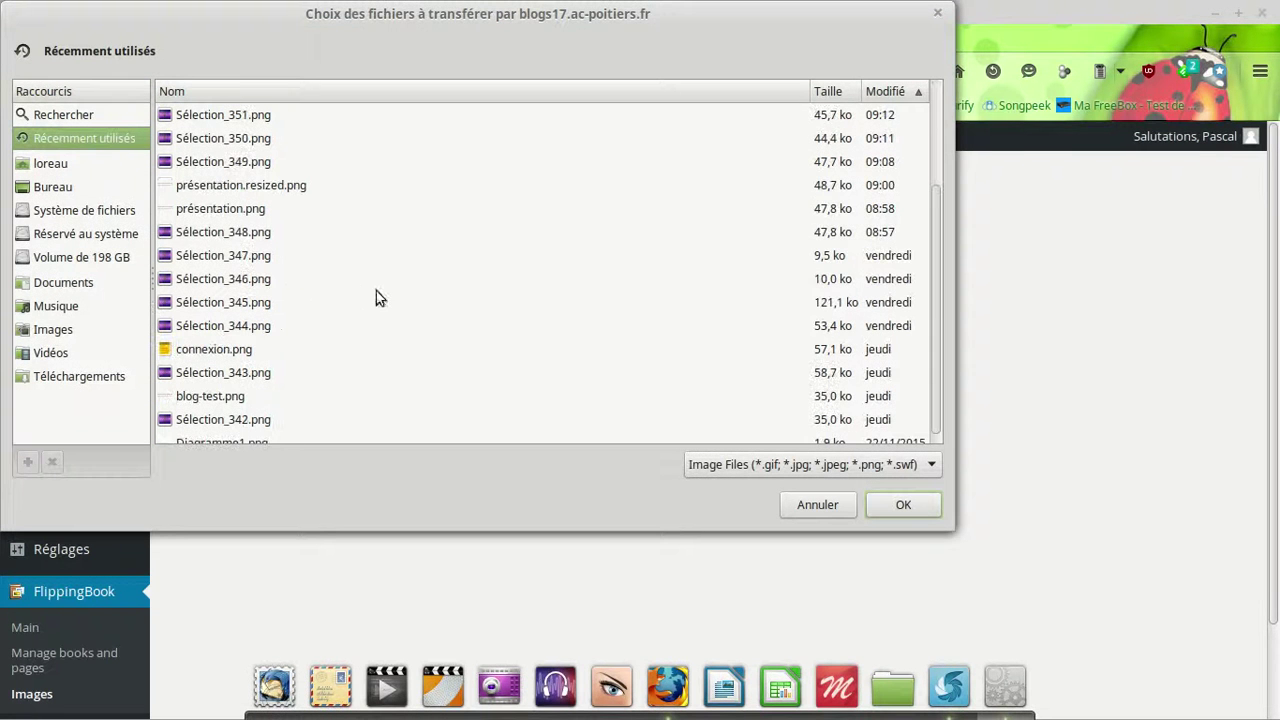
pyautogui.click(211, 236)
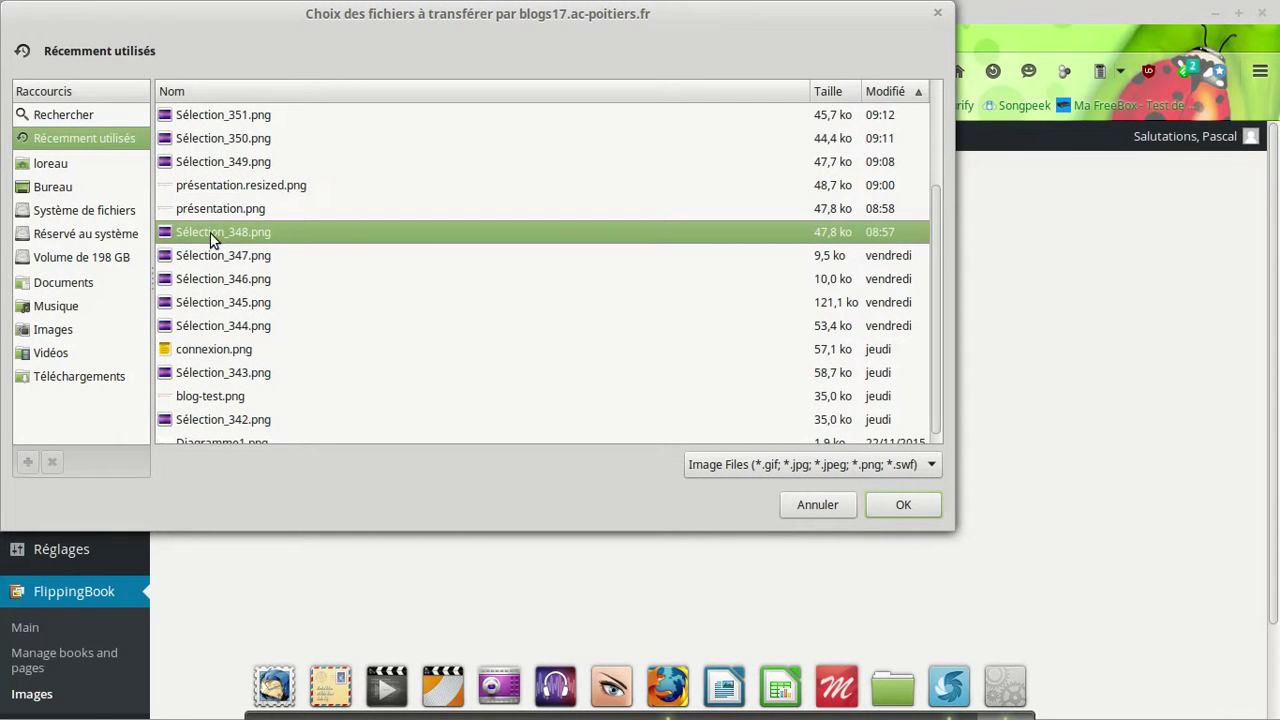
pyautogui.keyDown('shift'); pyautogui.click(221, 330); pyautogui.keyUp('shift')
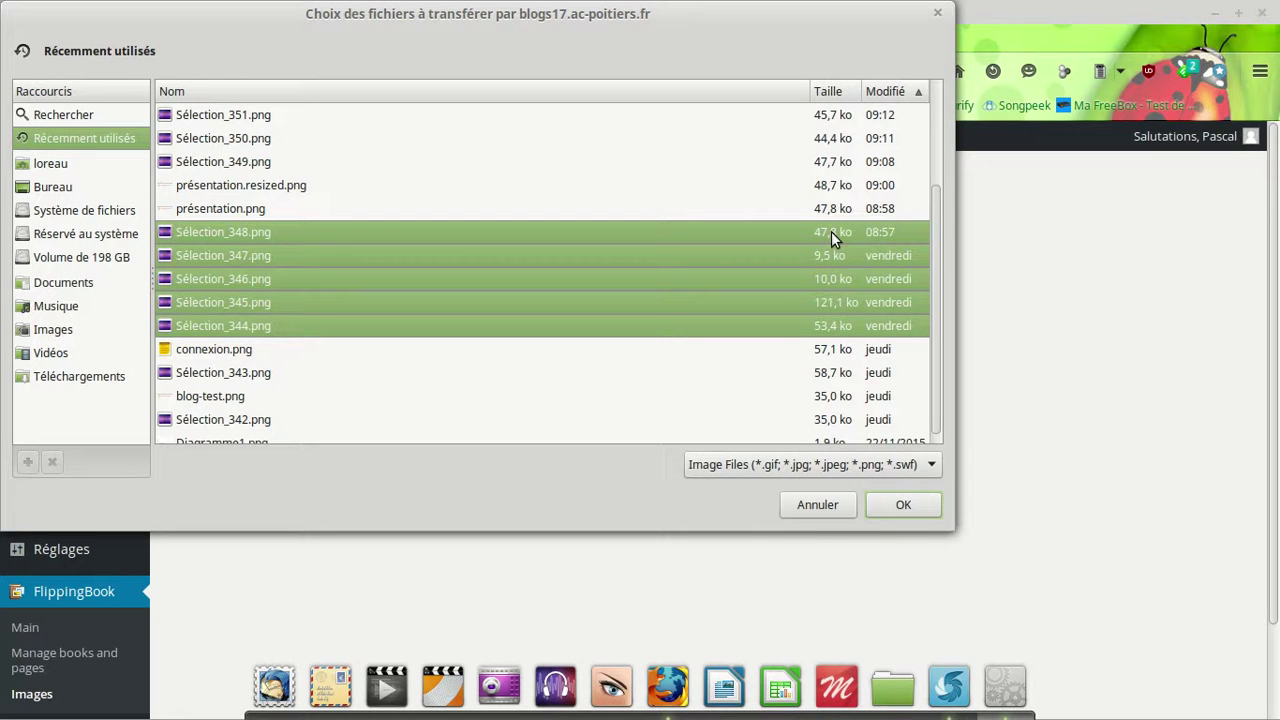
pyautogui.click(897, 504)
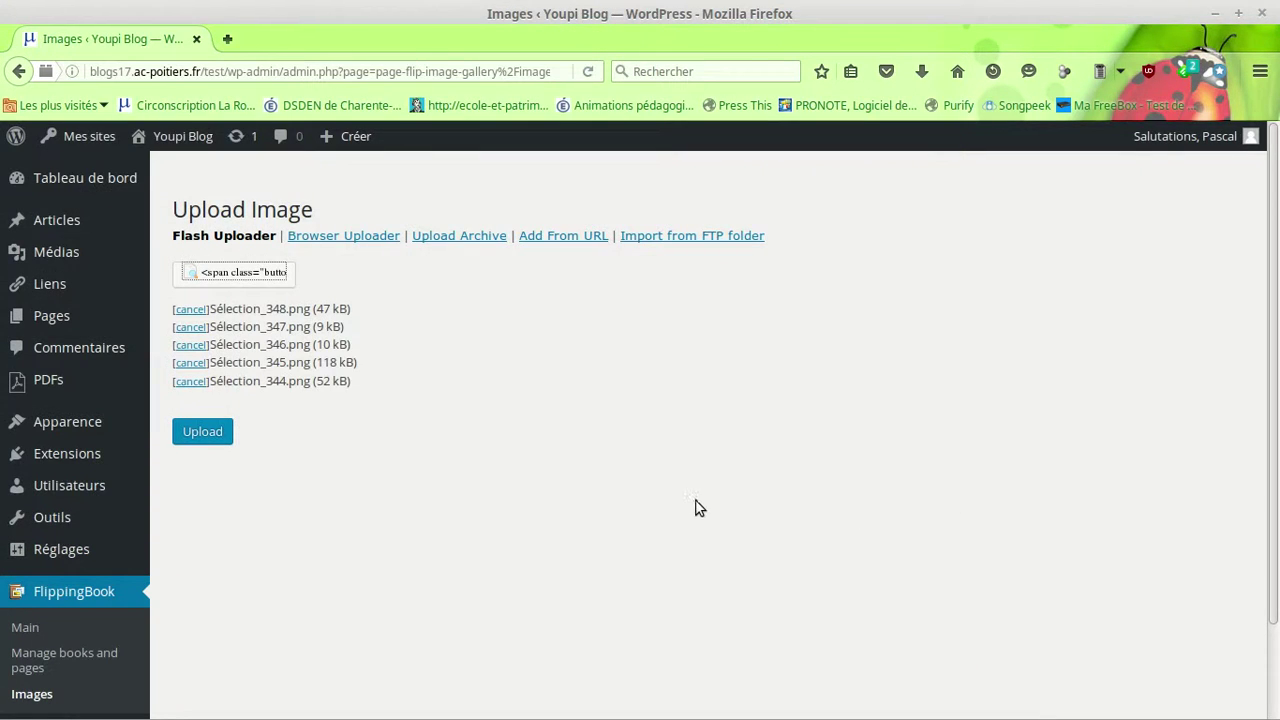
pyautogui.click(205, 432)
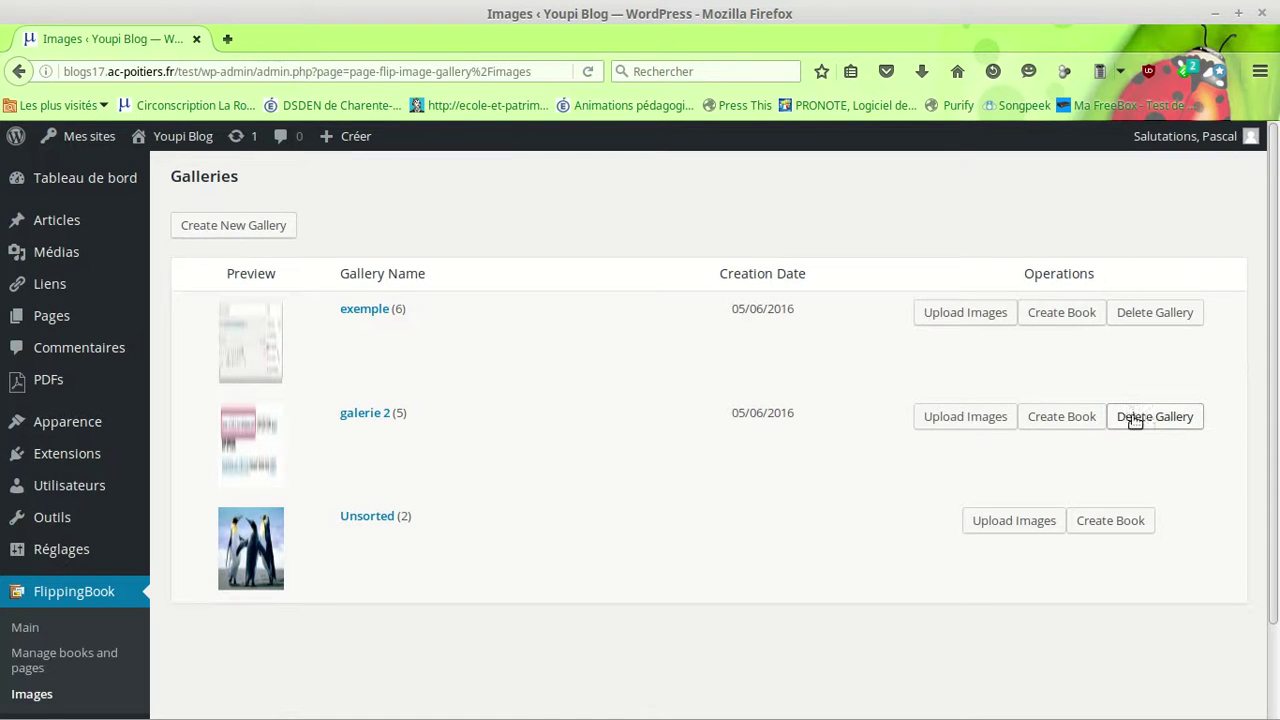
# Start a new book from the galerie 2 gallery and set Preserve Proportions and Auto Reduce to yes
pyautogui.click(1064, 417)
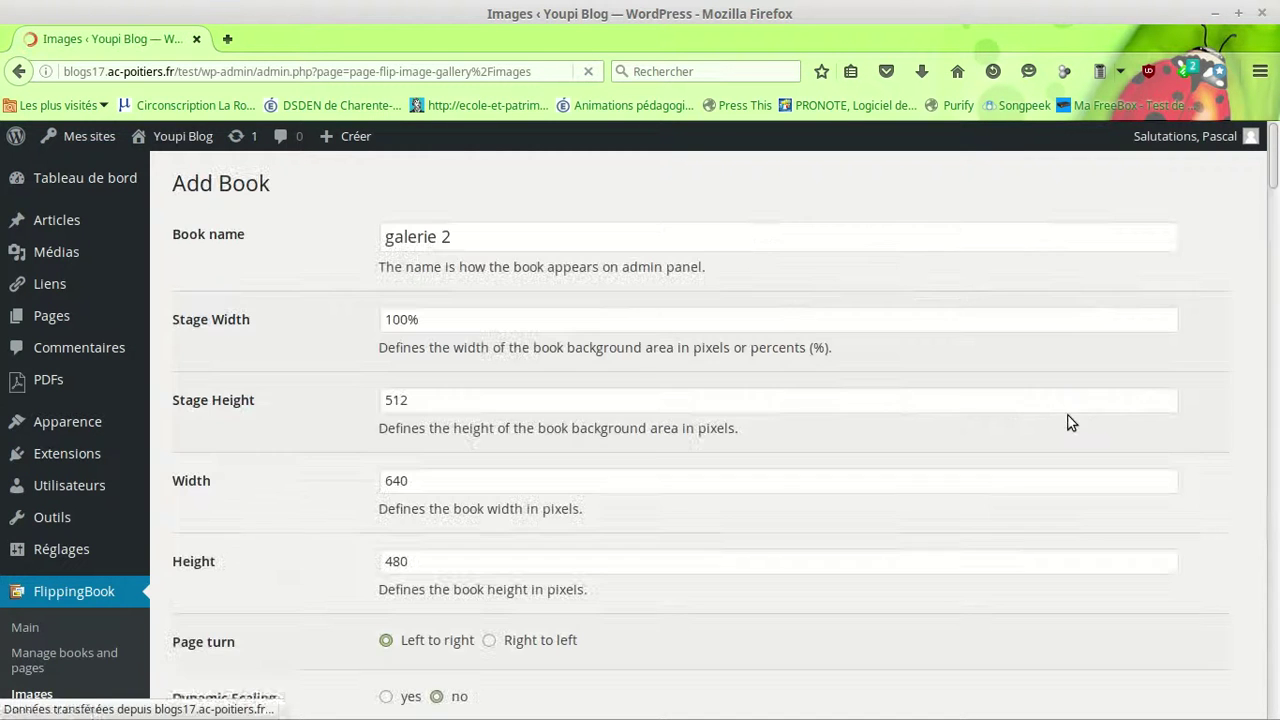
pyautogui.scroll(-5, 838, 280)
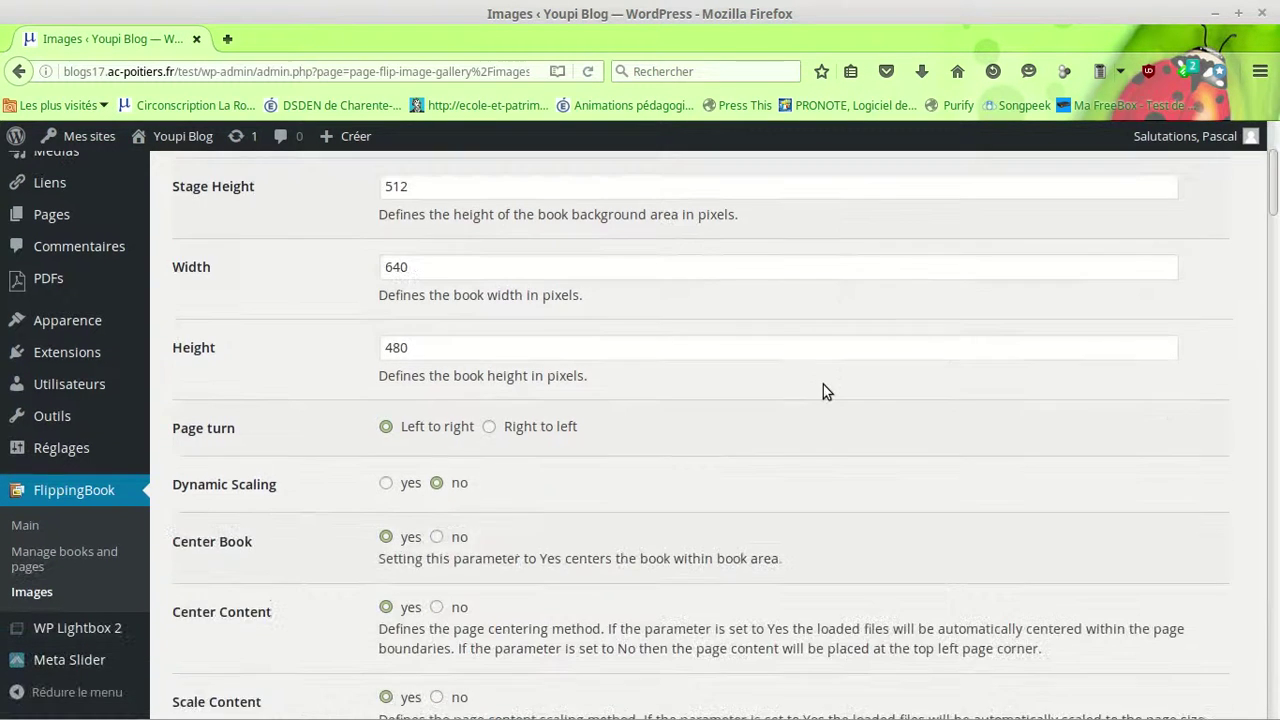
pyautogui.scroll(-3, 733, 373)
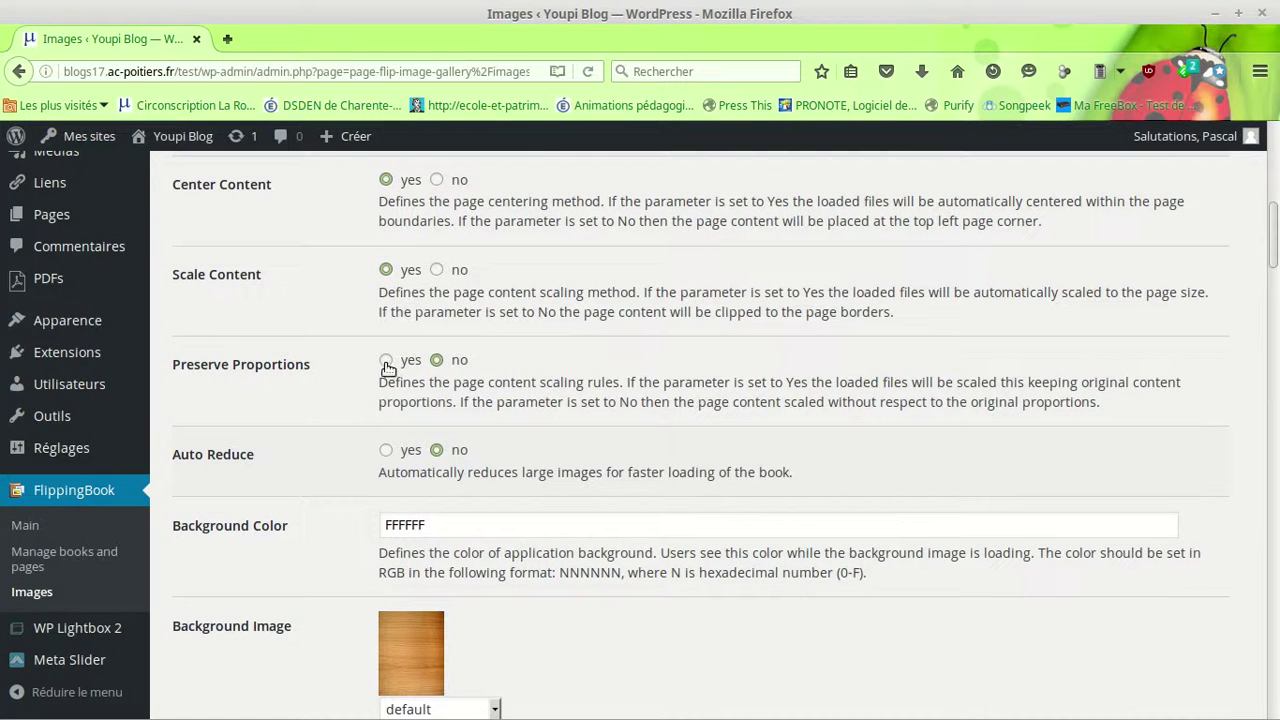
pyautogui.click(386, 362)
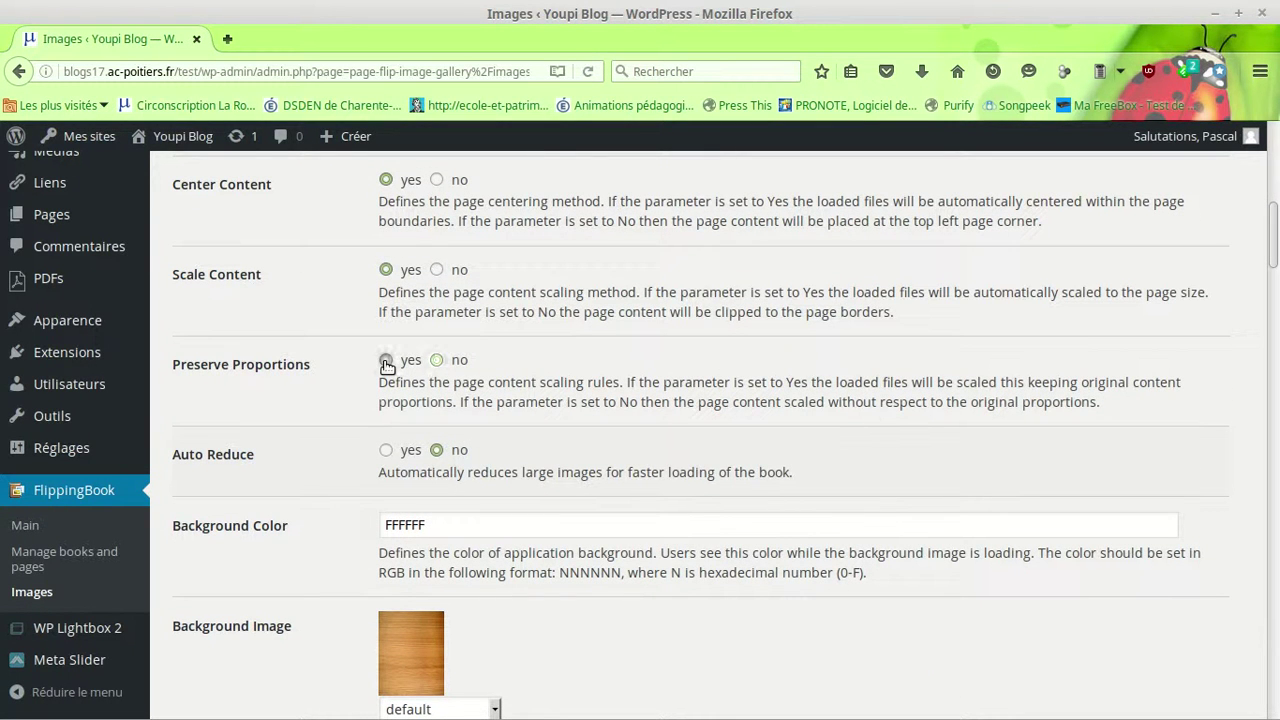
pyautogui.click(386, 452)
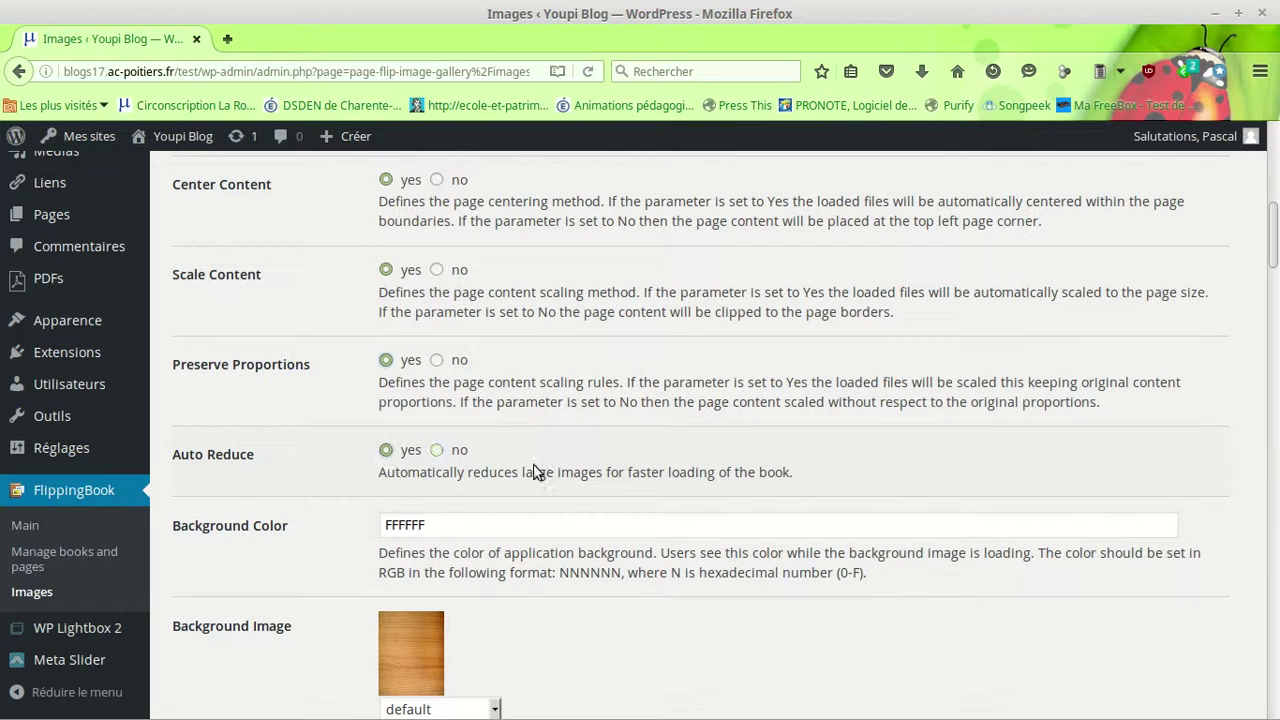
# Review the remaining book settings and add the galerie 2 book with their default values
pyautogui.scroll(-5, 600, 465)
pyautogui.scroll(-18, 741, 469)
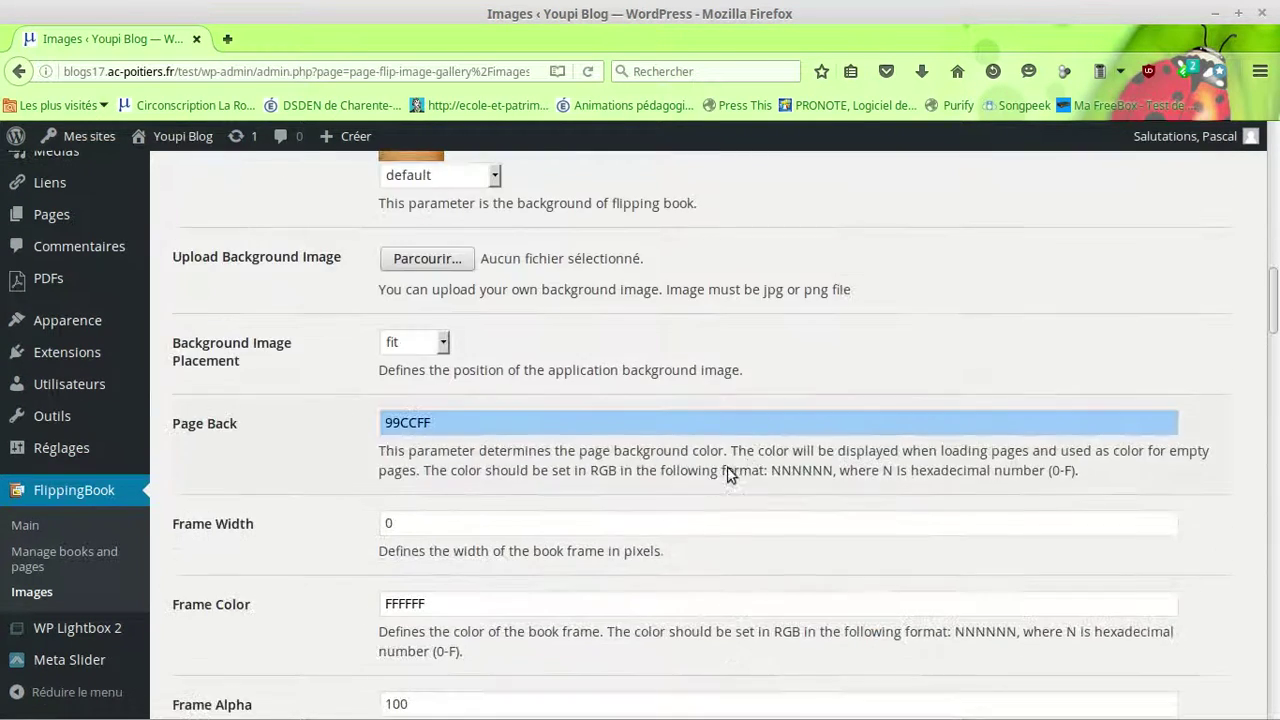
pyautogui.scroll(-20, 680, 489)
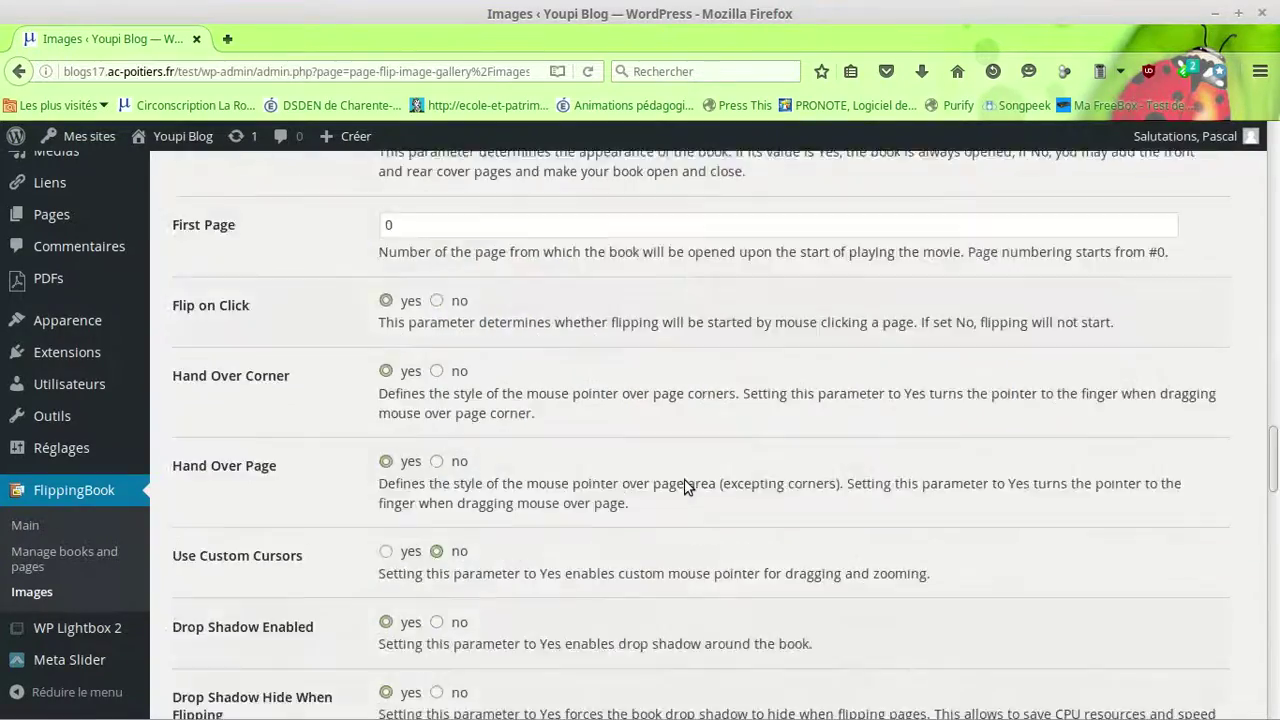
pyautogui.scroll(-15, 874, 462)
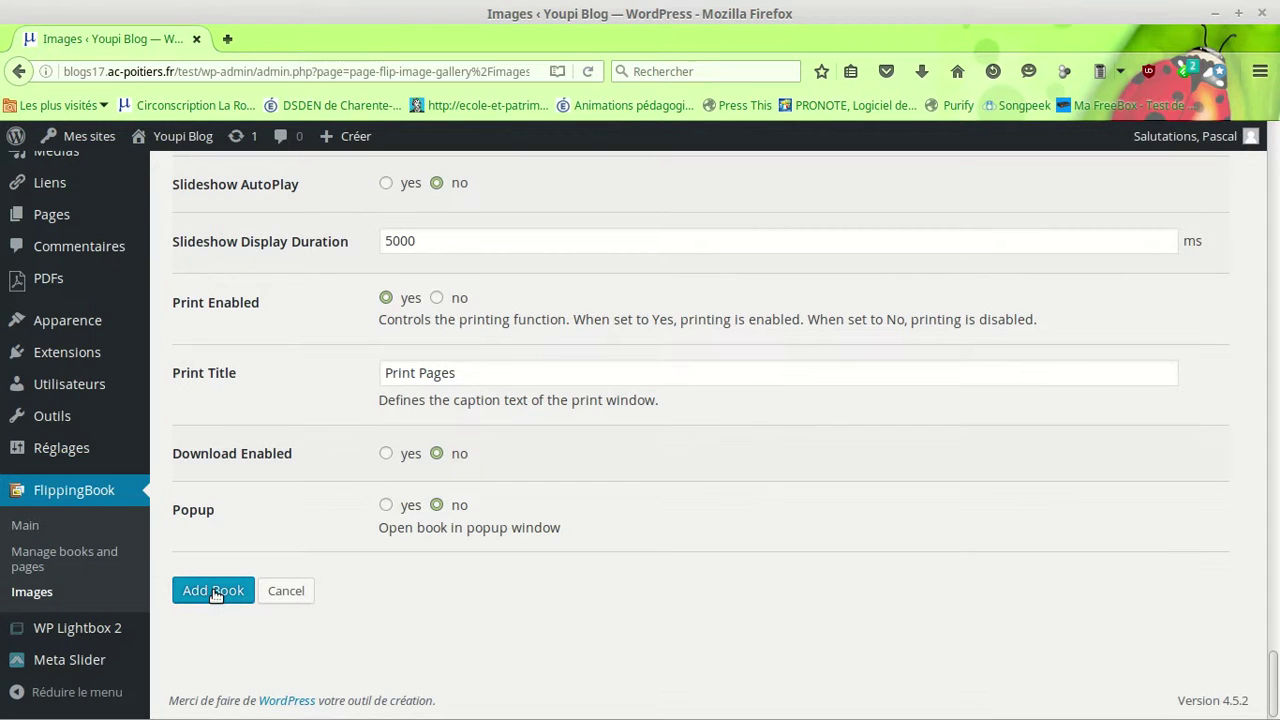
pyautogui.click(214, 591)
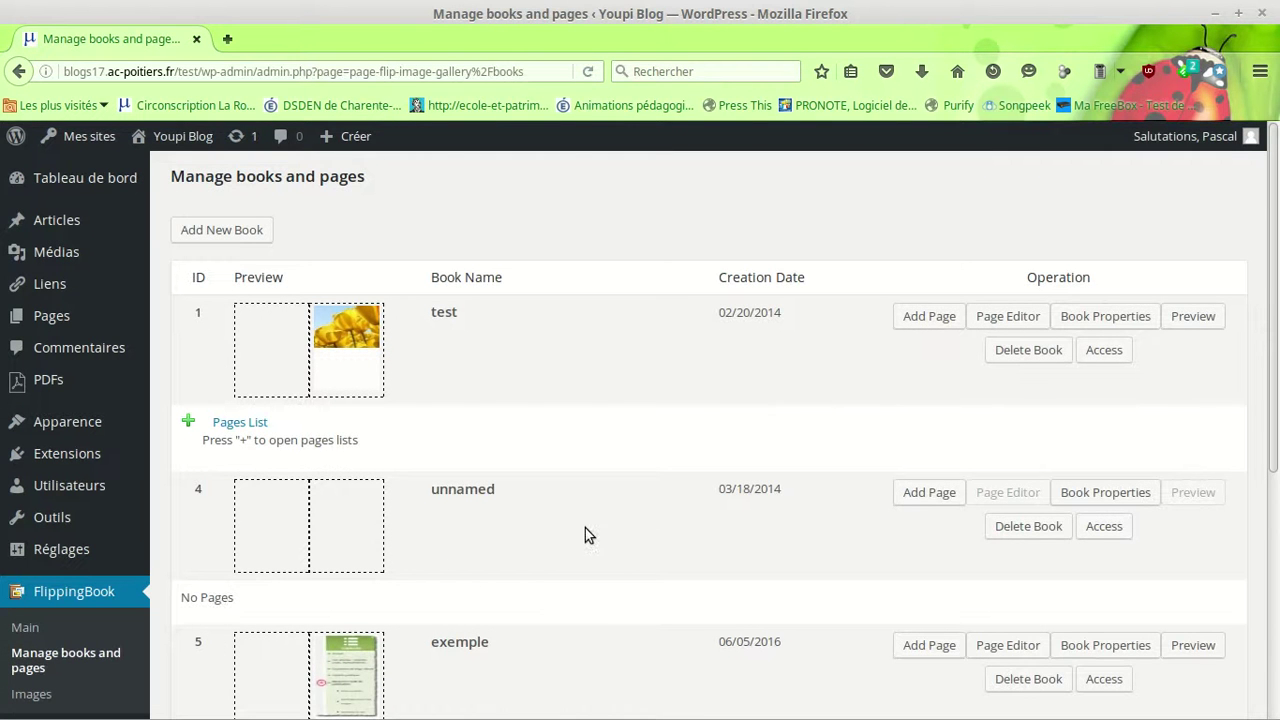
# Check the galerie 2 book's ID in the book list and start a new article titled "exemple"
pyautogui.scroll(-5, 585, 528)
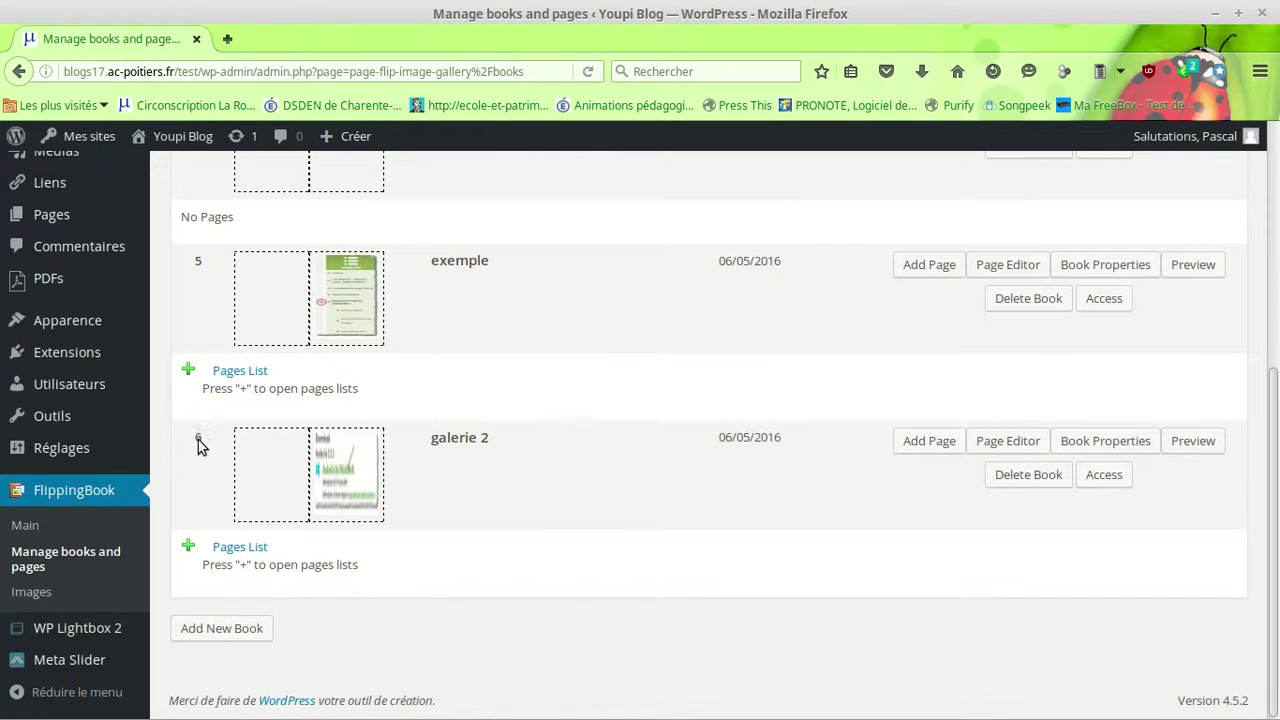
pyautogui.scroll(4, 406, 470)
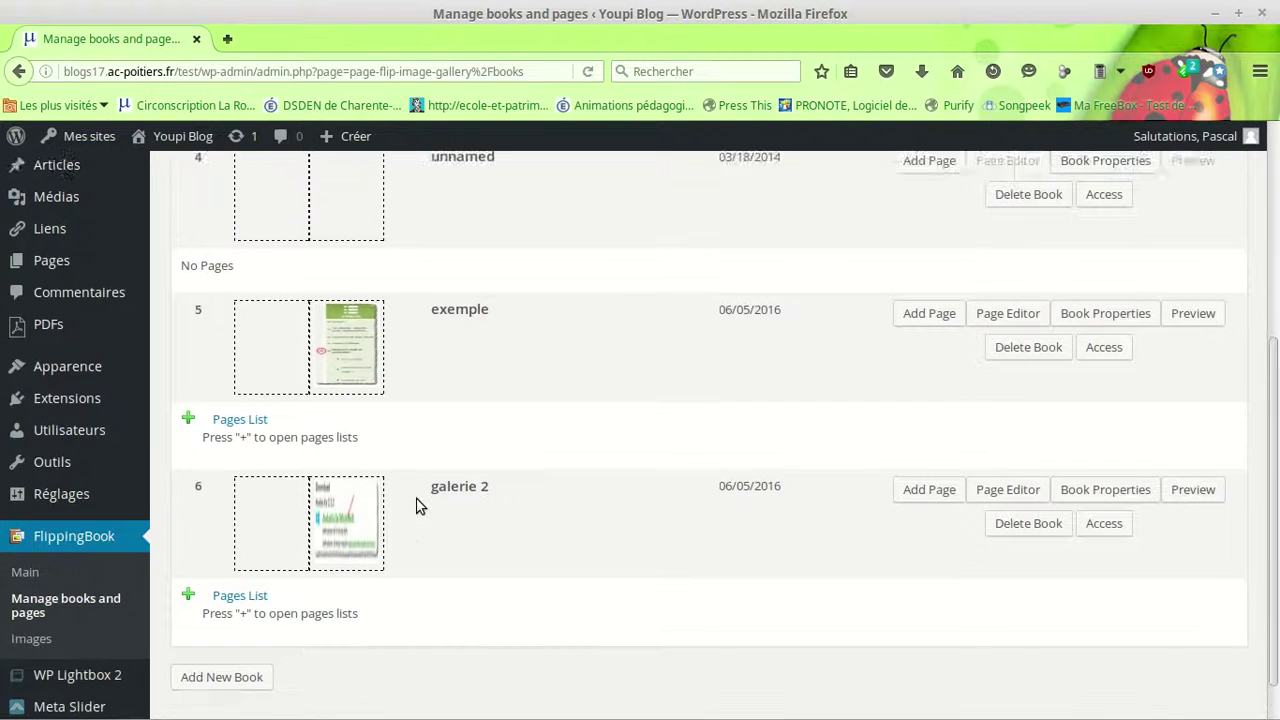
pyautogui.moveTo(358, 143)
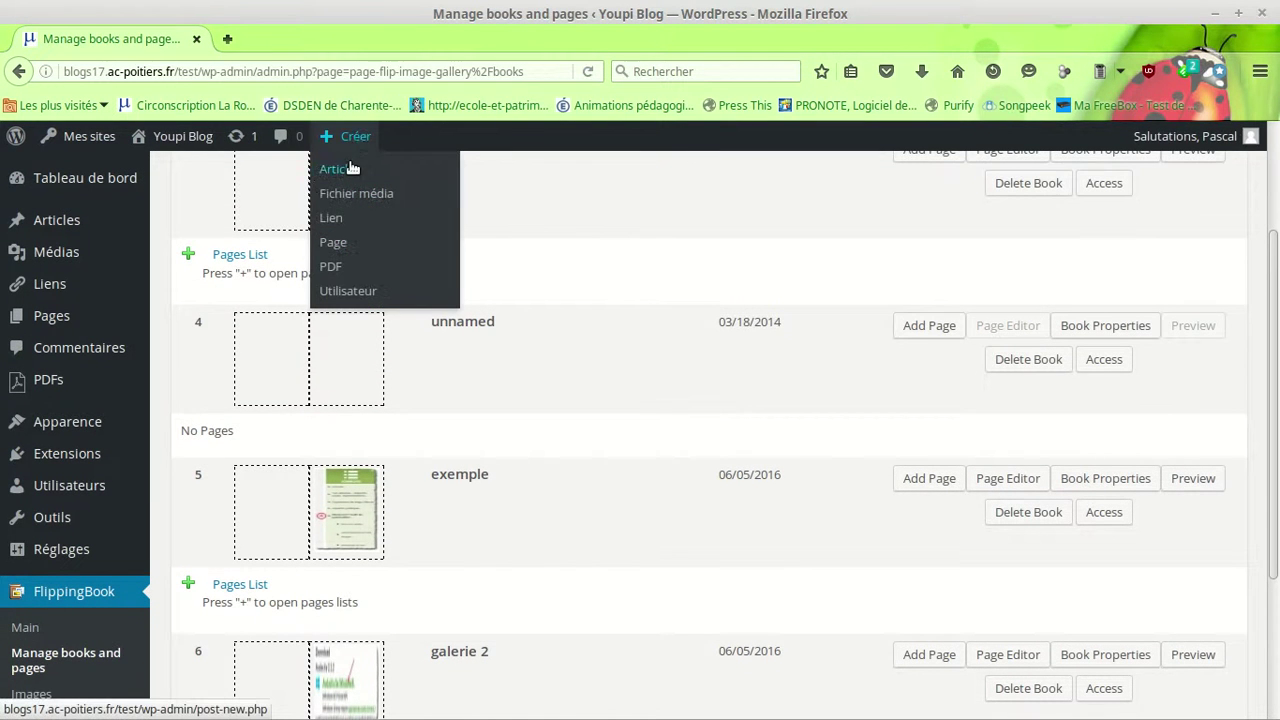
pyautogui.click(350, 174)
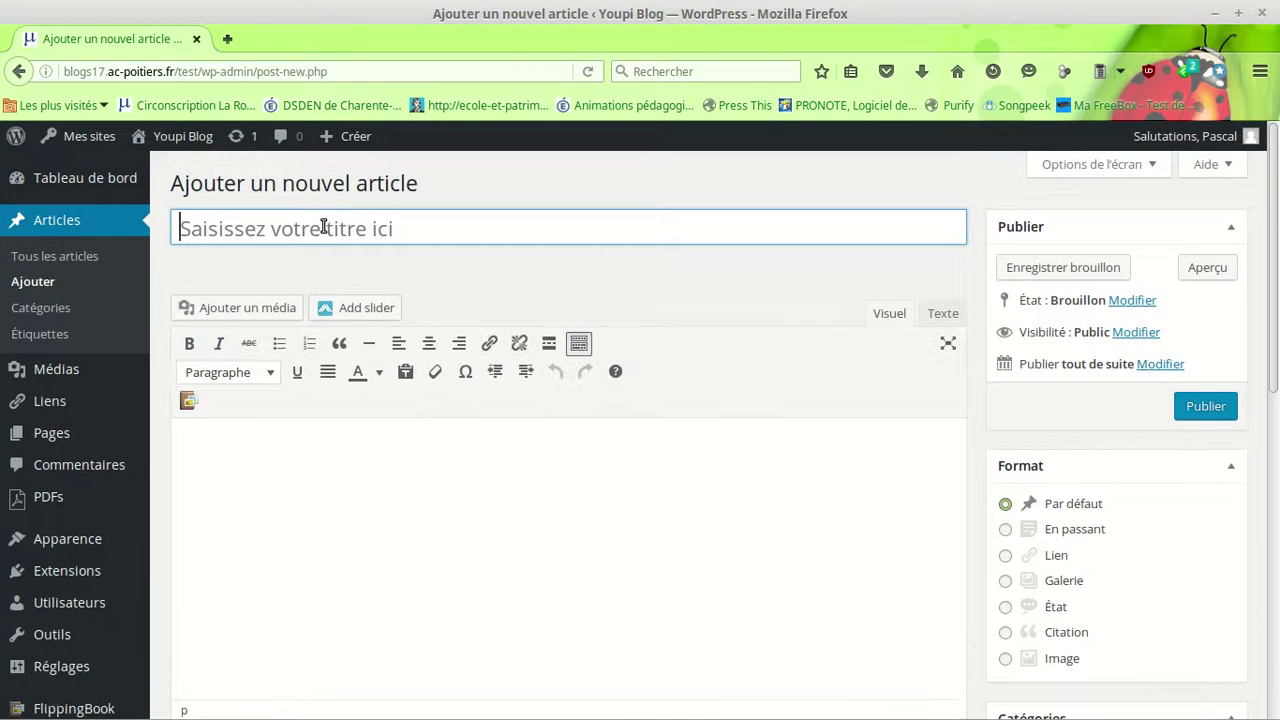
pyautogui.write('exemple')
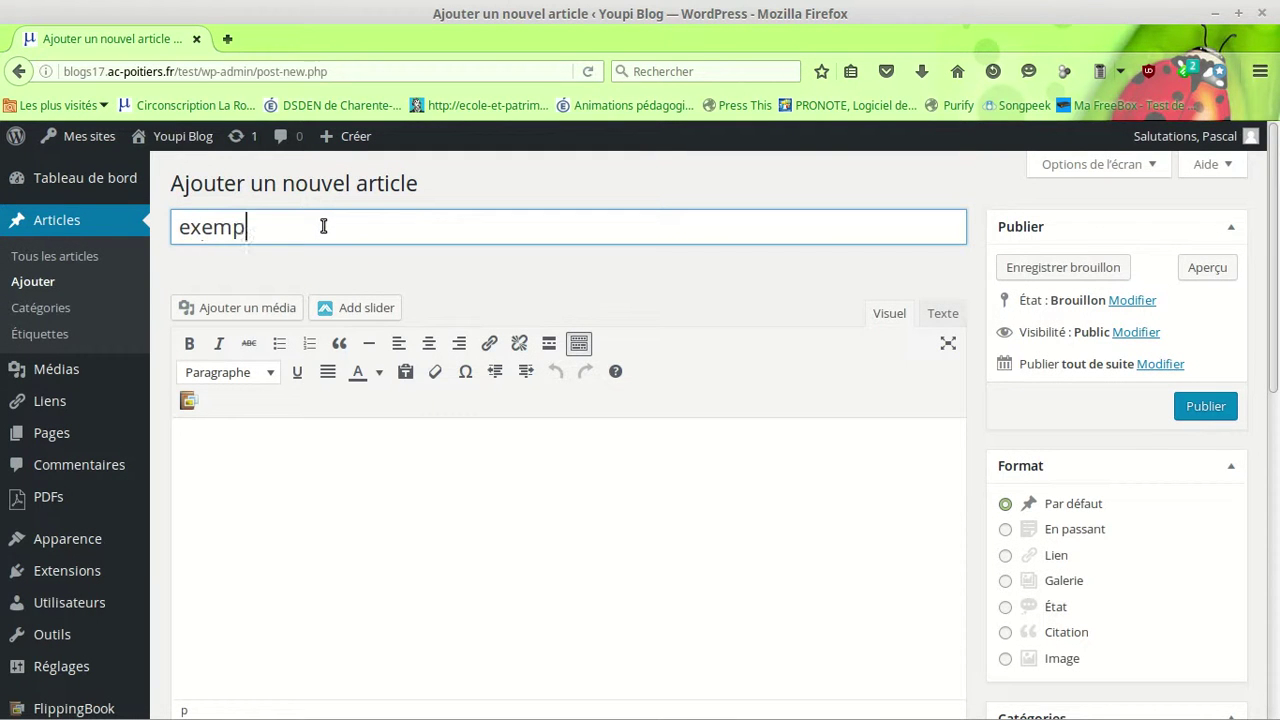
# Insert a pageFlip book tag in the article body and set its id to 6
pyautogui.click(246, 449)
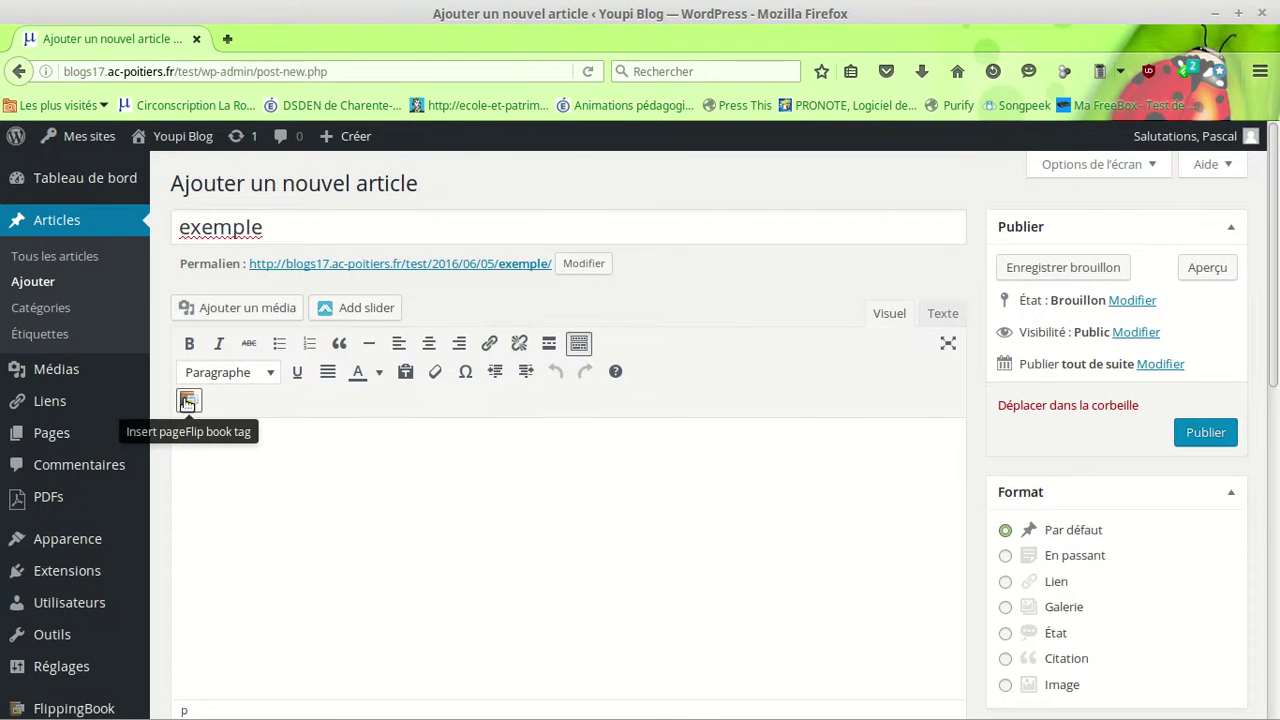
pyautogui.click(187, 402)
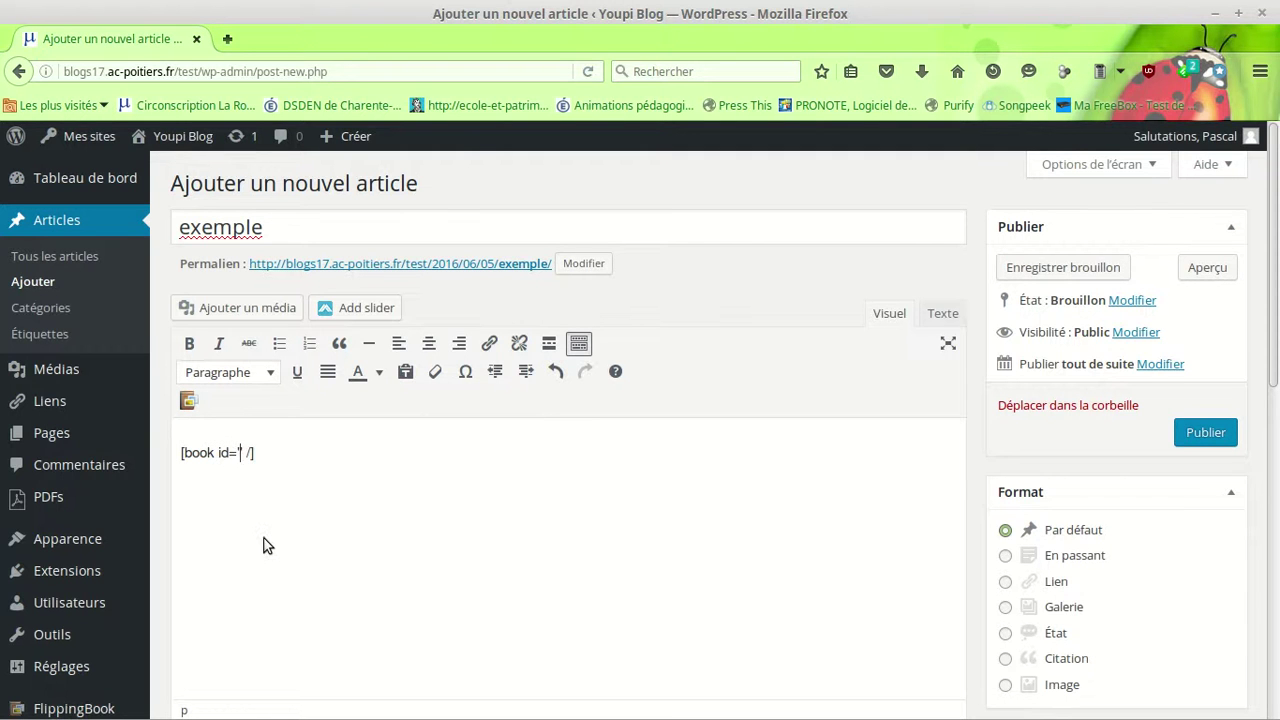
pyautogui.write('6')
# Preview the article, view its flipping book in full screen, page through to the end and return to the first page
pyautogui.click(1208, 268)
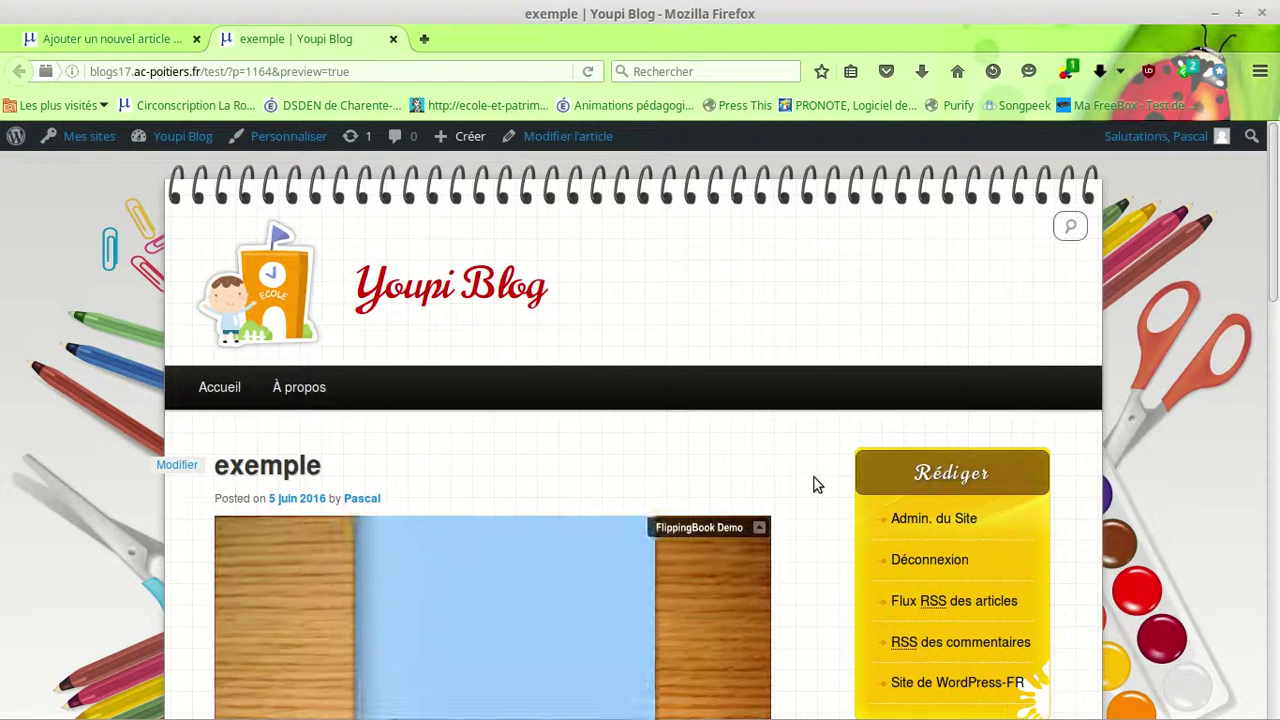
pyautogui.scroll(-5, 815, 485)
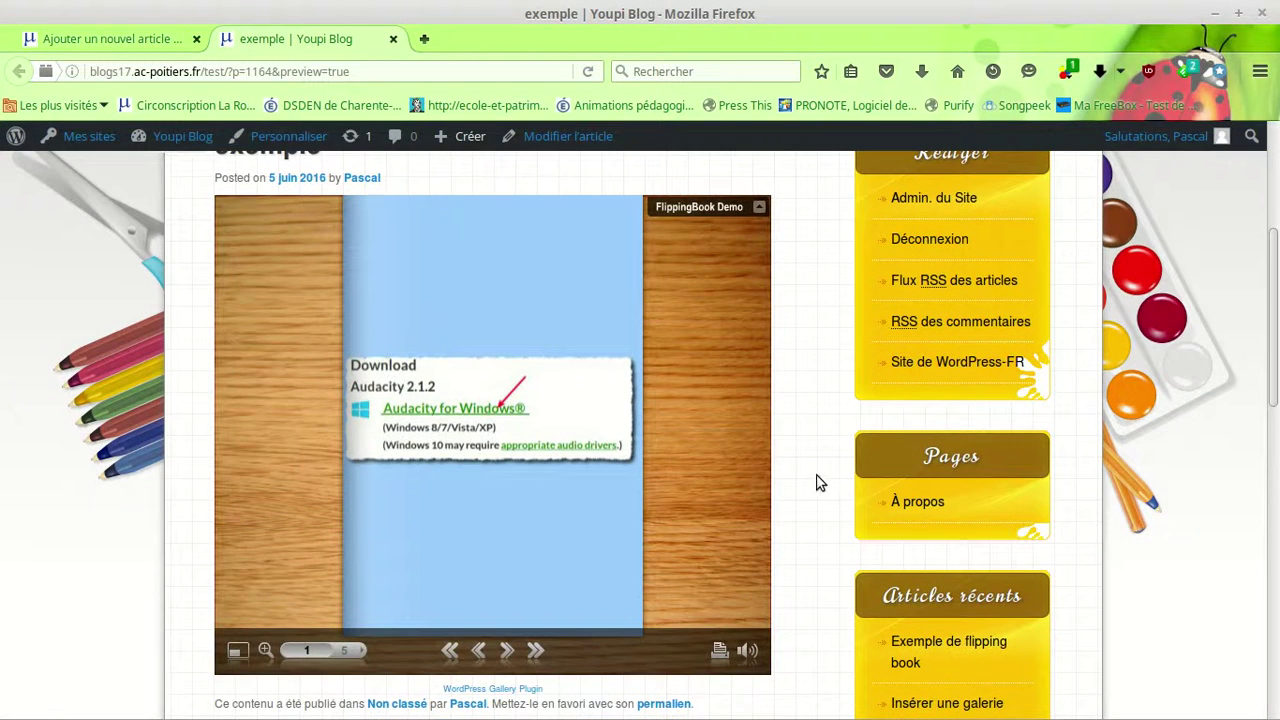
pyautogui.click(237, 650)
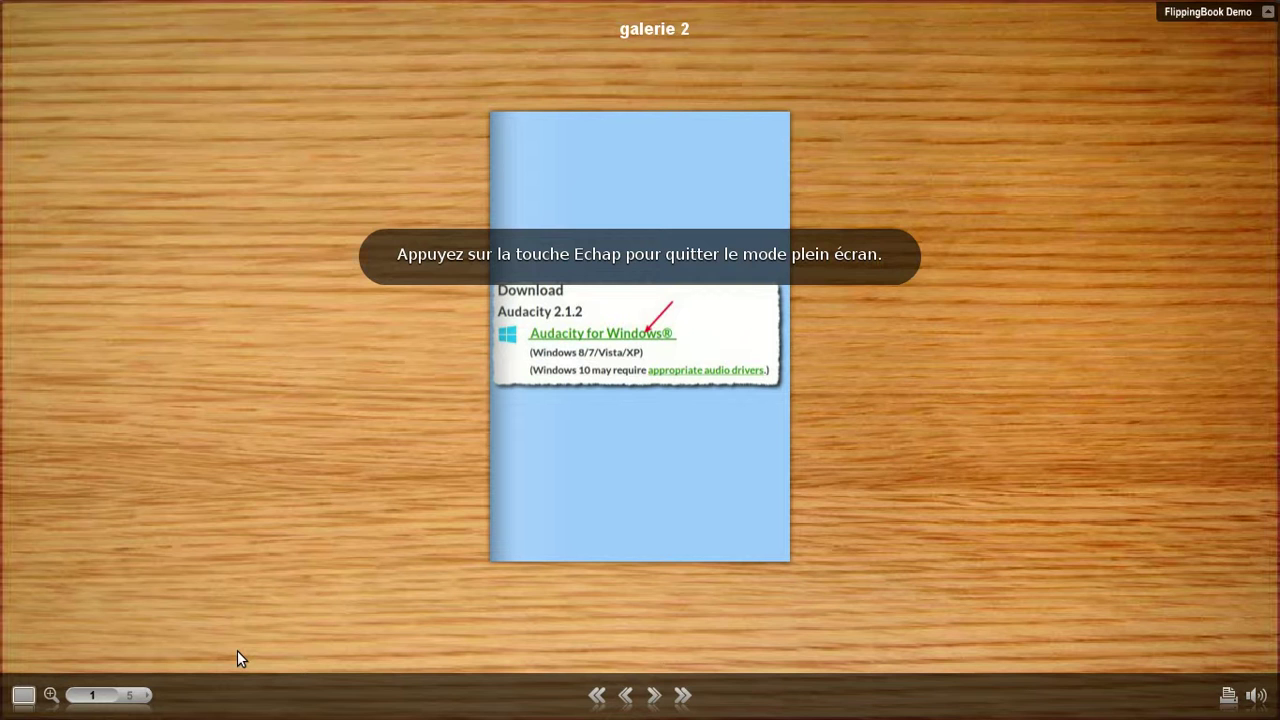
pyautogui.click(652, 697)
pyautogui.click(652, 697)
pyautogui.click(652, 697)
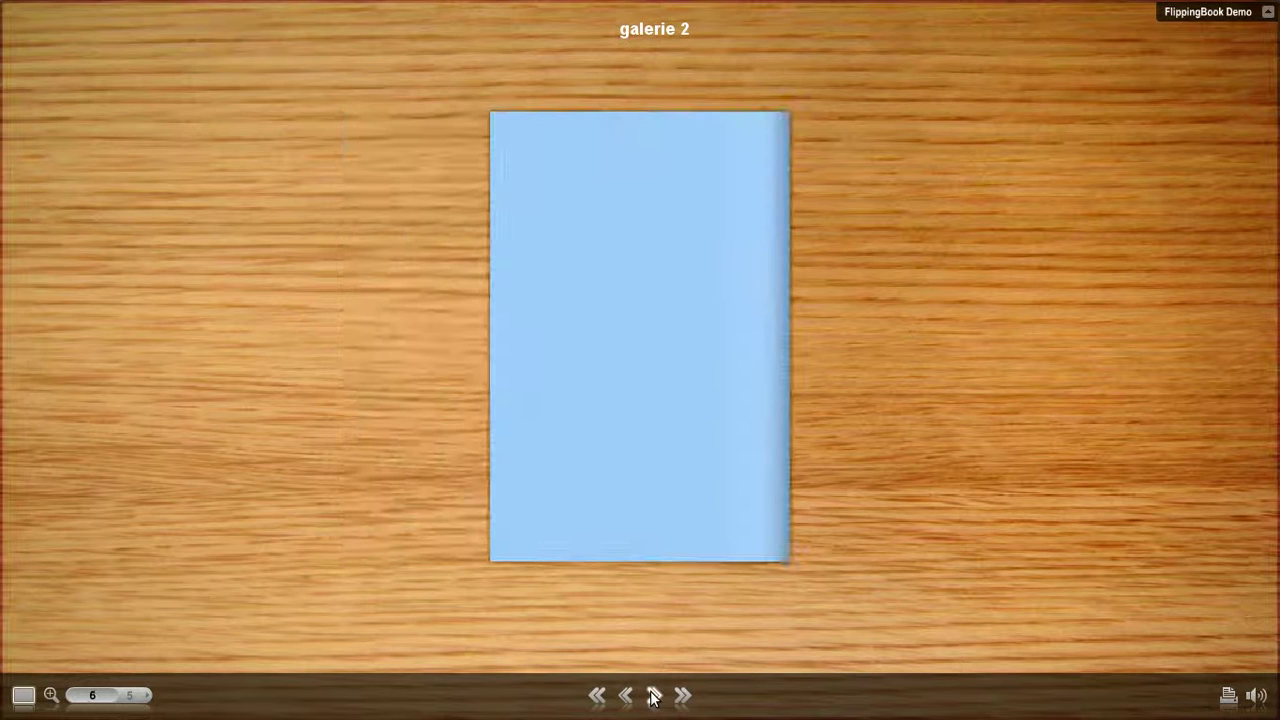
pyautogui.click(596, 695)
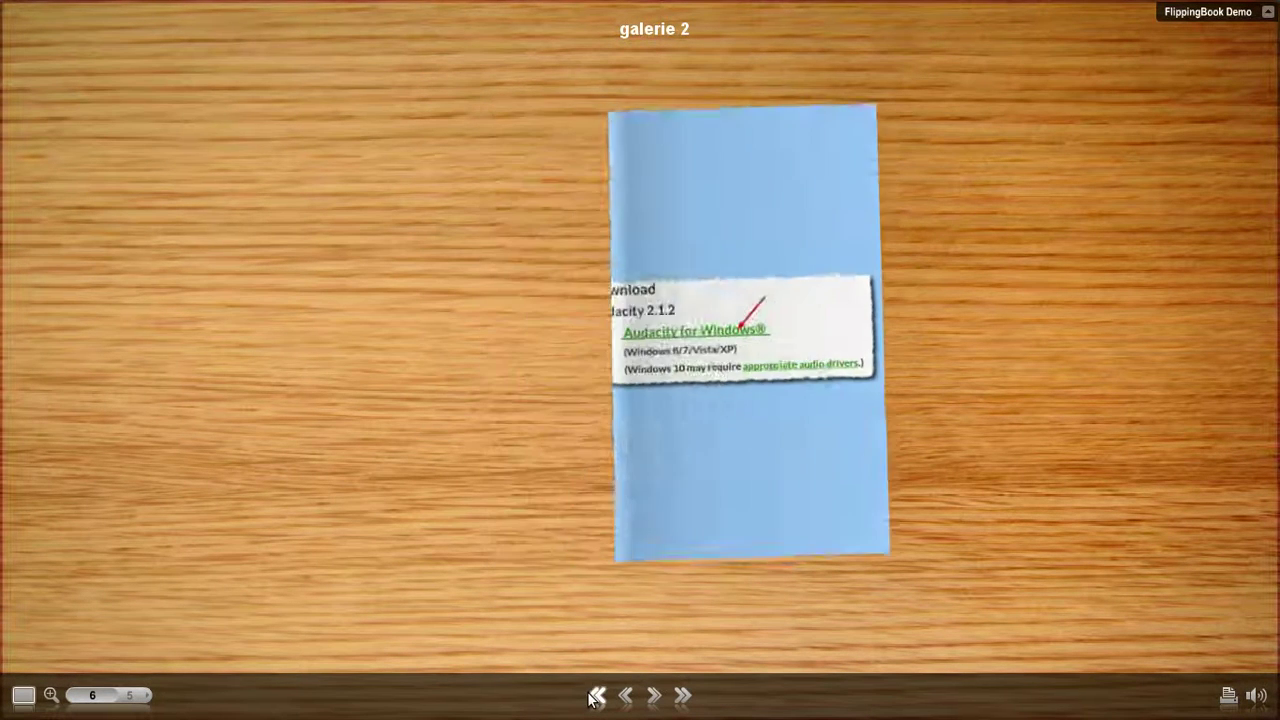